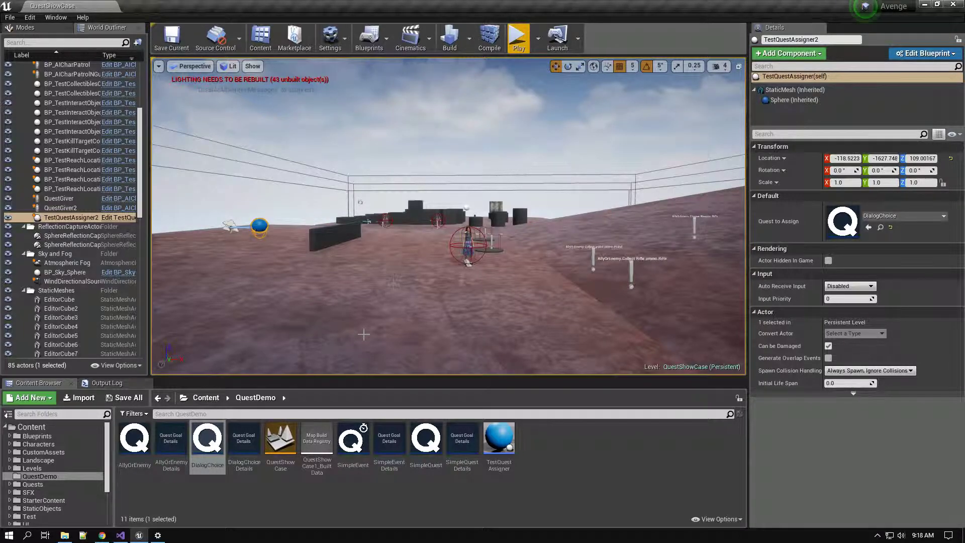
Open the DialogChoice quest graph and inspect the properties of its Start and Talk to character nodes
{"action": "left_click", "coordinate": [209, 454]}
{"action": "double_click", "coordinate": [209, 454]}
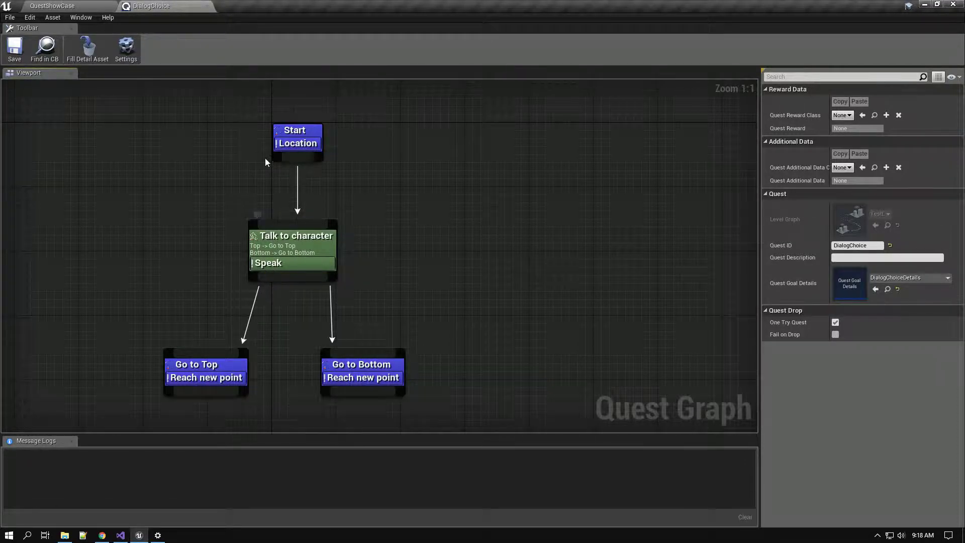
{"action": "left_click_drag", "start_coordinate": [239, 119], "coordinate": [351, 168]}
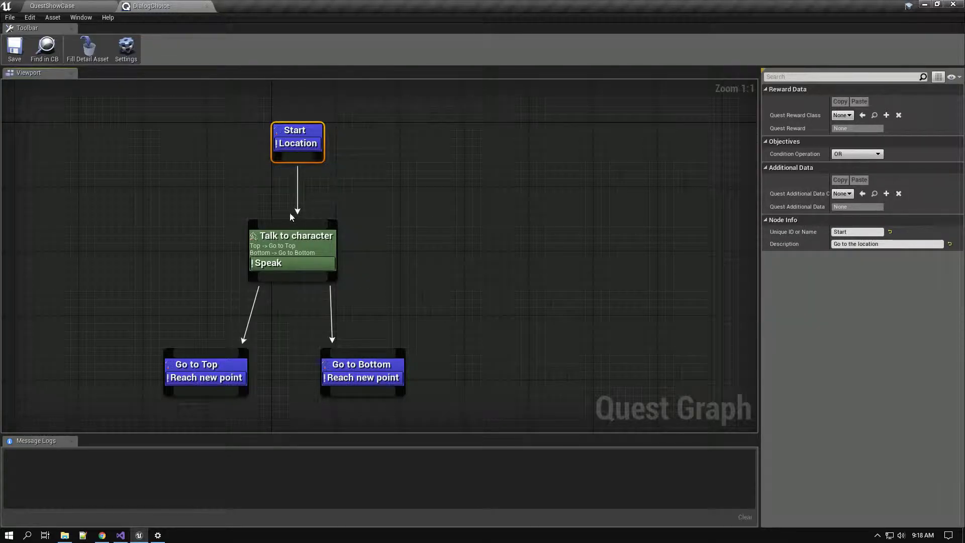
{"action": "left_click_drag", "start_coordinate": [191, 196], "coordinate": [364, 295]}
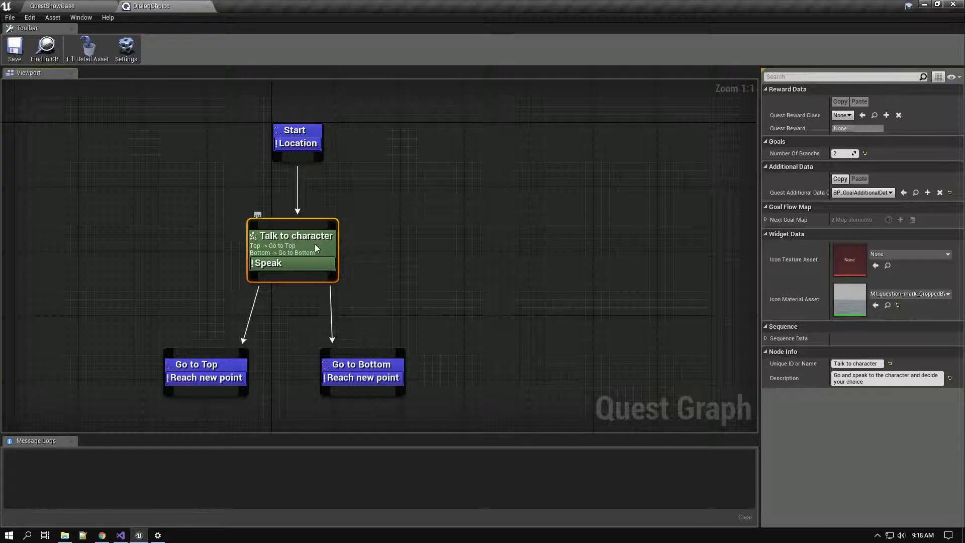
Open the branch graph of the Talk to character node, review its Top and Bottom connections, and return to the quest graph
{"action": "double_click", "coordinate": [315, 244]}
{"action": "right_click_drag", "start_coordinate": [300, 273], "coordinate": [243, 252]}
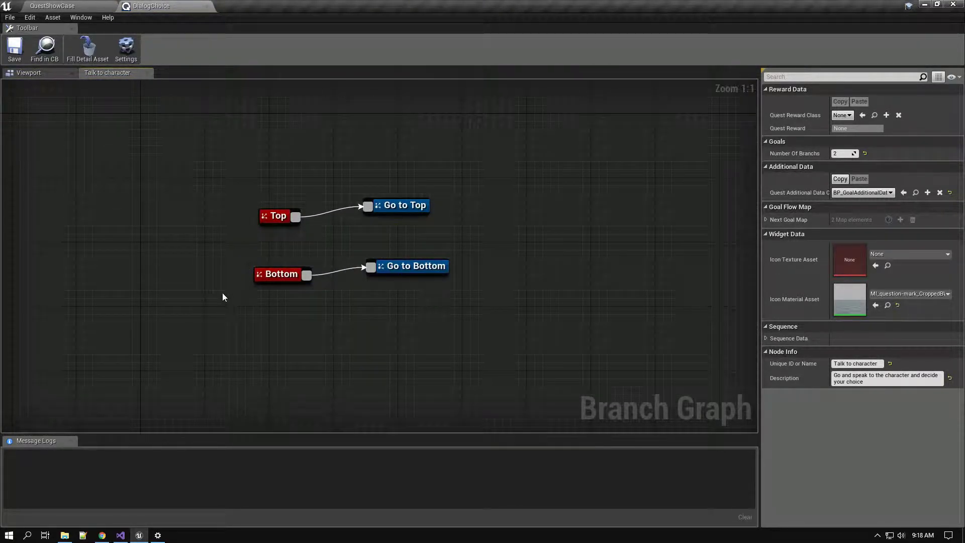
{"action": "left_click", "coordinate": [42, 74]}
Add a trial objective result based branch node beside Talk to character, compare it with the Speak objective, and delete it
{"action": "right_click", "coordinate": [454, 236]}
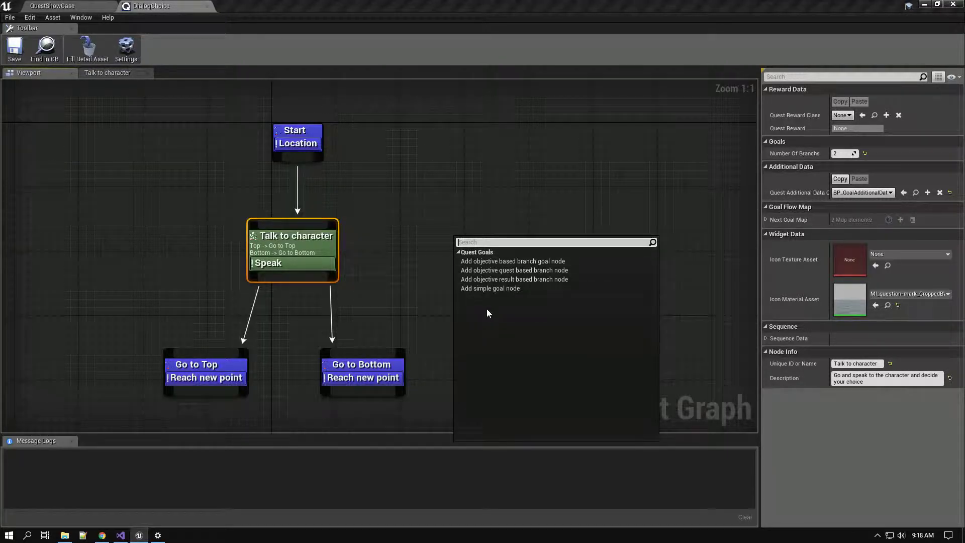
{"action": "left_click", "coordinate": [526, 279]}
{"action": "left_click", "coordinate": [473, 261]}
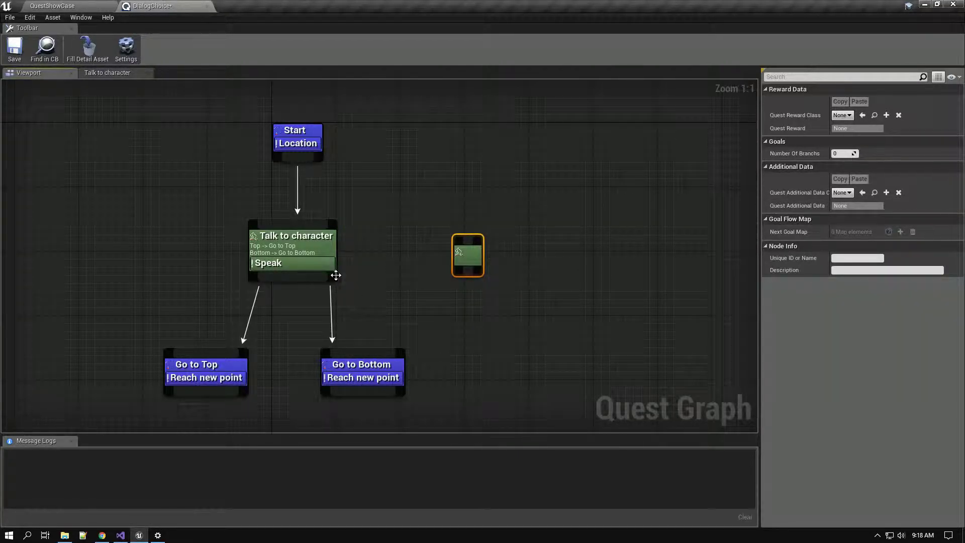
{"action": "left_click", "coordinate": [319, 268]}
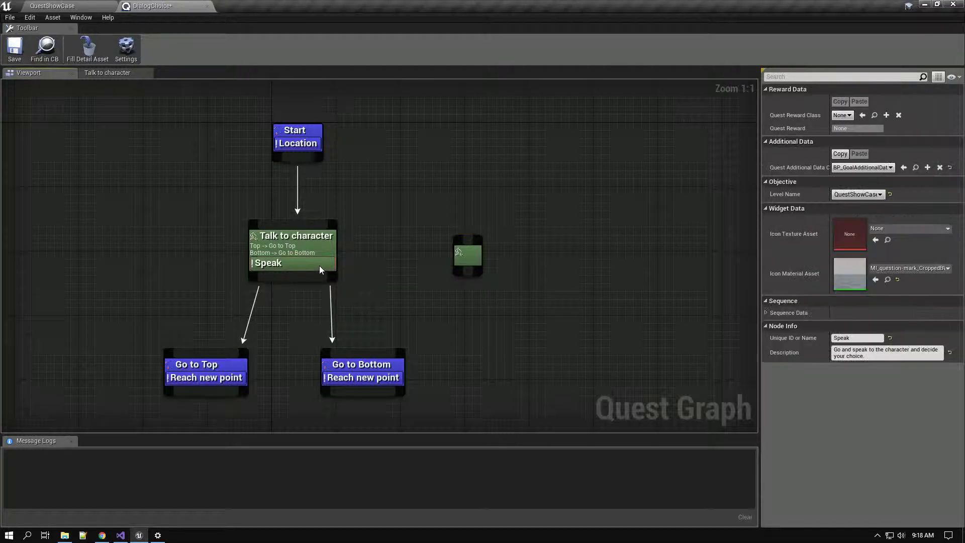
{"action": "left_click", "coordinate": [471, 260]}
{"action": "key", "text": "Delete"}
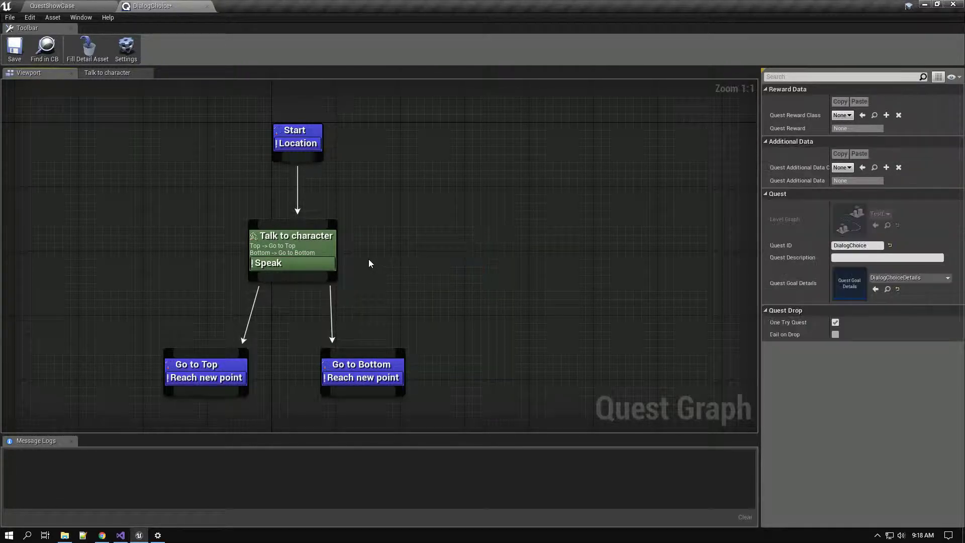
Inspect the Speak objective and the Talk to character node, and examine the Top and Bottom results in its branch graph
{"action": "left_click", "coordinate": [316, 267]}
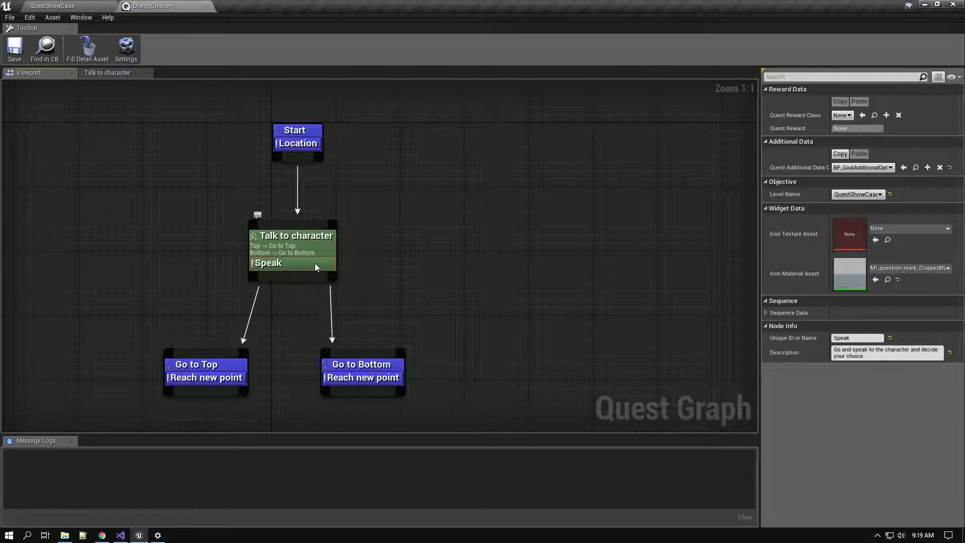
{"action": "left_click", "coordinate": [305, 247]}
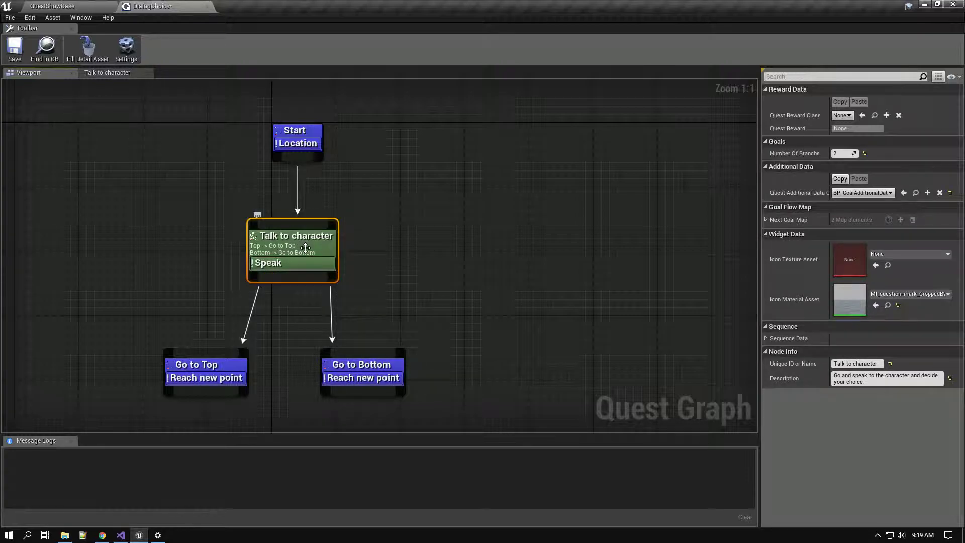
{"action": "double_click", "coordinate": [306, 249]}
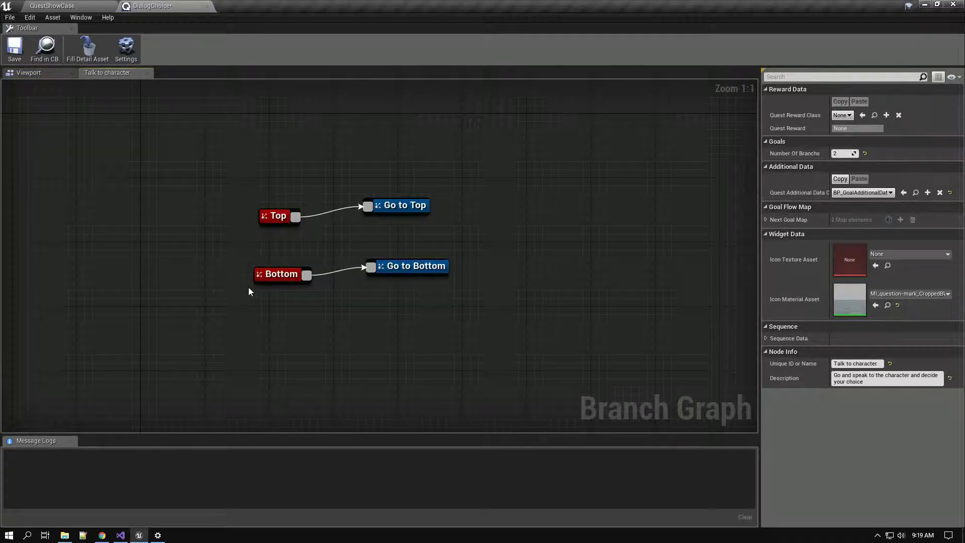
{"action": "left_click_drag", "start_coordinate": [244, 194], "coordinate": [315, 315]}
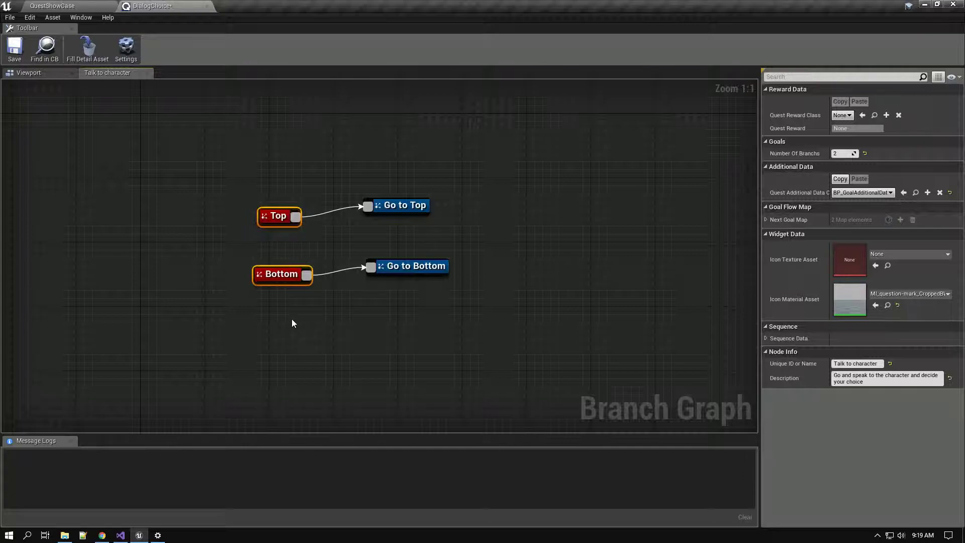
{"action": "left_click_drag", "start_coordinate": [237, 193], "coordinate": [322, 302]}
{"action": "left_click_drag", "start_coordinate": [232, 188], "coordinate": [324, 308]}
{"action": "left_click_drag", "start_coordinate": [237, 195], "coordinate": [299, 248]}
{"action": "left_click_drag", "start_coordinate": [230, 244], "coordinate": [312, 287]}
Return to the quest graph and examine the Go to Top and Go to Bottom goal nodes
{"action": "left_click", "coordinate": [43, 74]}
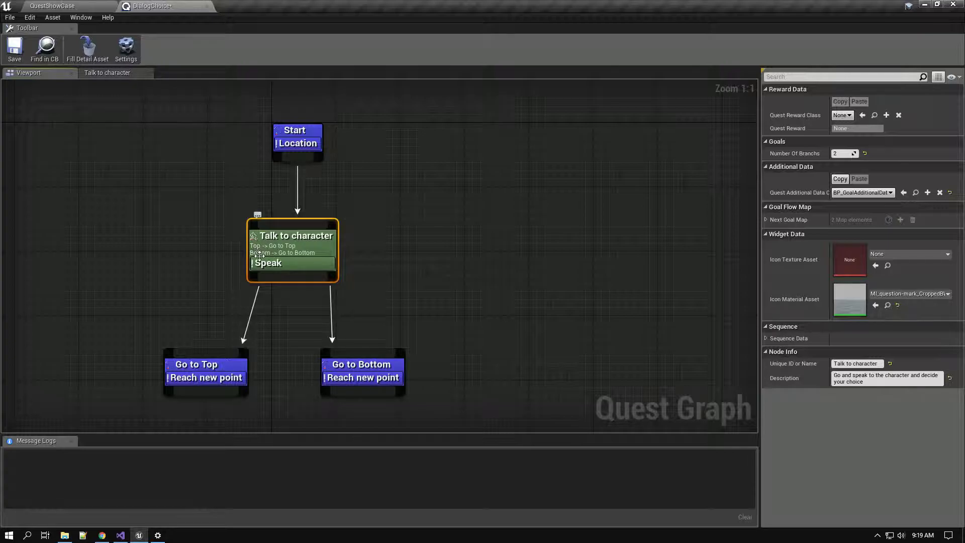
{"action": "left_click", "coordinate": [196, 378]}
{"action": "left_click_drag", "start_coordinate": [142, 338], "coordinate": [269, 415]}
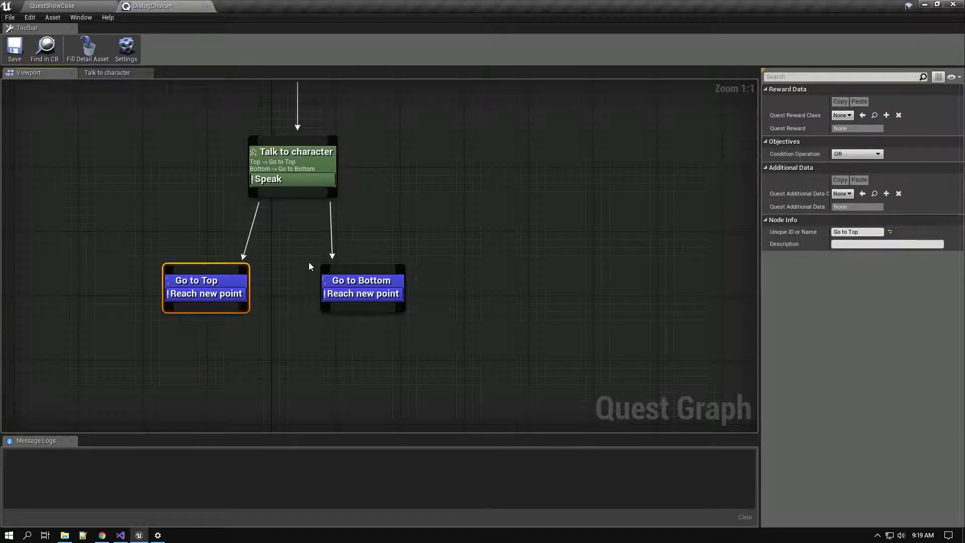
{"action": "left_click_drag", "start_coordinate": [304, 246], "coordinate": [512, 347]}
{"action": "left_click_drag", "start_coordinate": [298, 247], "coordinate": [432, 335]}
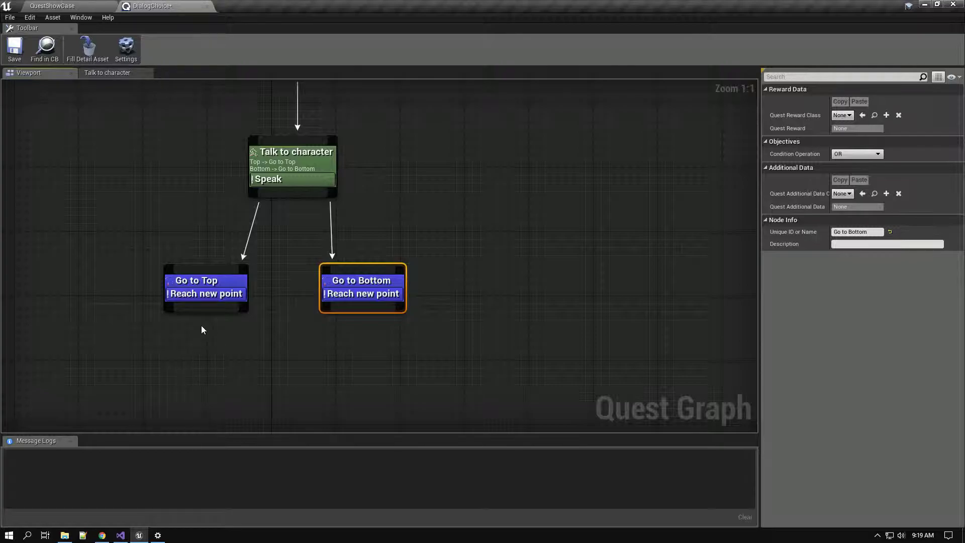
Close the branch graph and the DialogChoice quest graph, and reload the DialogChoice asset in the QuestDemo folder
{"action": "left_click", "coordinate": [149, 74]}
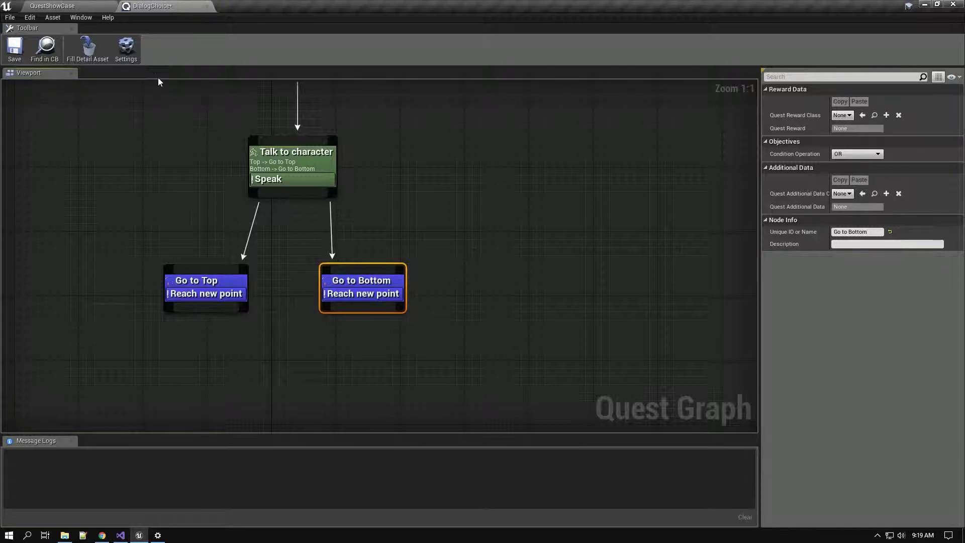
{"action": "left_click", "coordinate": [206, 6]}
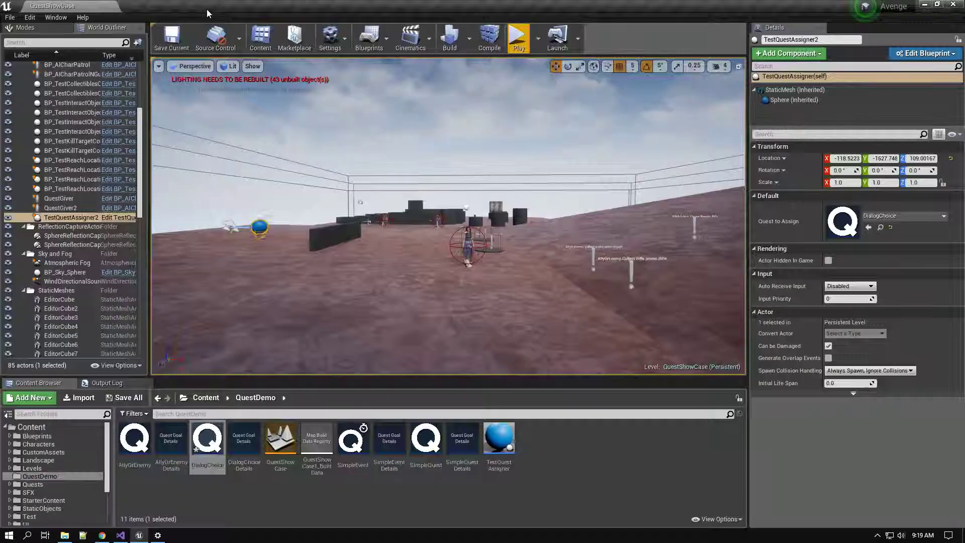
{"action": "right_click", "coordinate": [216, 452]}
{"action": "mouse_move", "coordinate": [278, 329]}
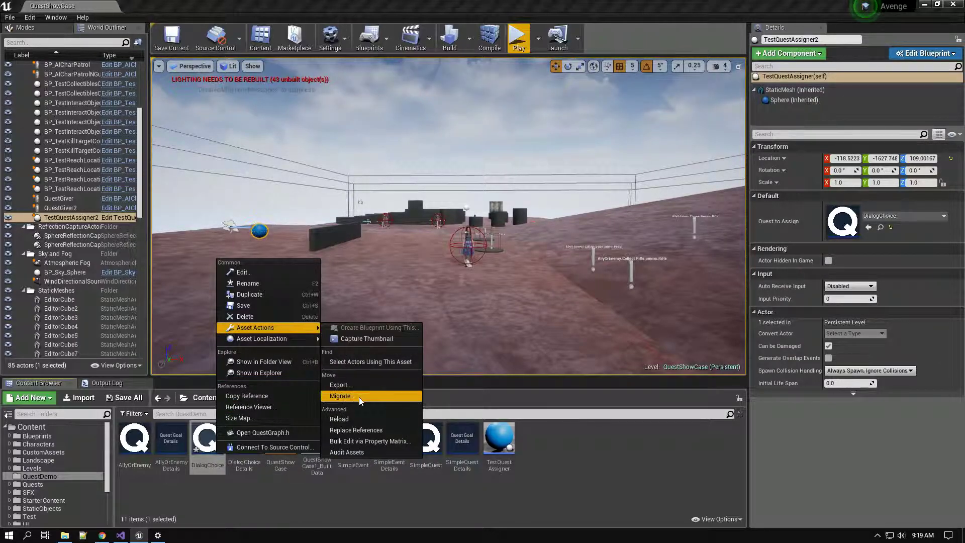
{"action": "left_click", "coordinate": [356, 420]}
{"action": "left_click", "coordinate": [548, 308]}
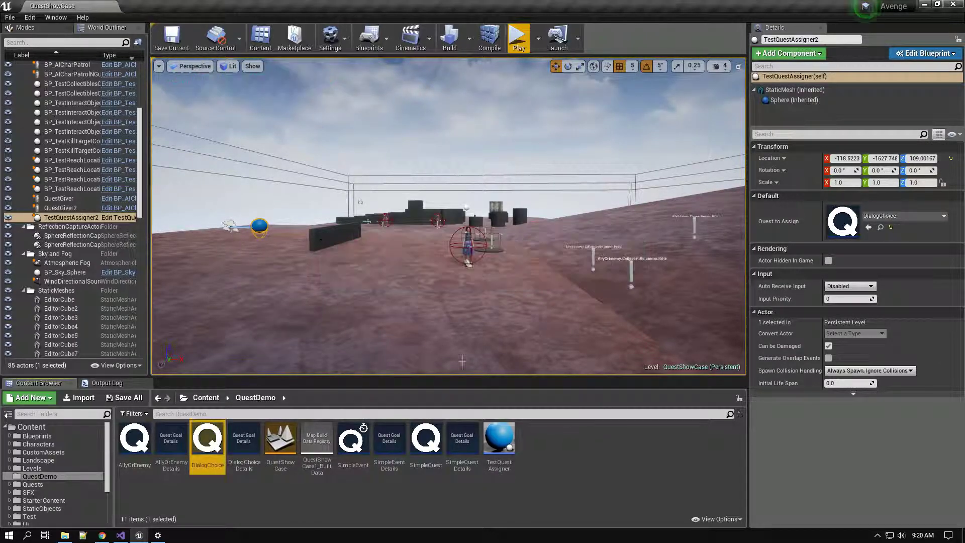
Switch the level viewport to fullscreen and start a play session of the QuestShowCase level
{"action": "right_click_drag", "start_coordinate": [296, 273], "coordinate": [265, 308]}
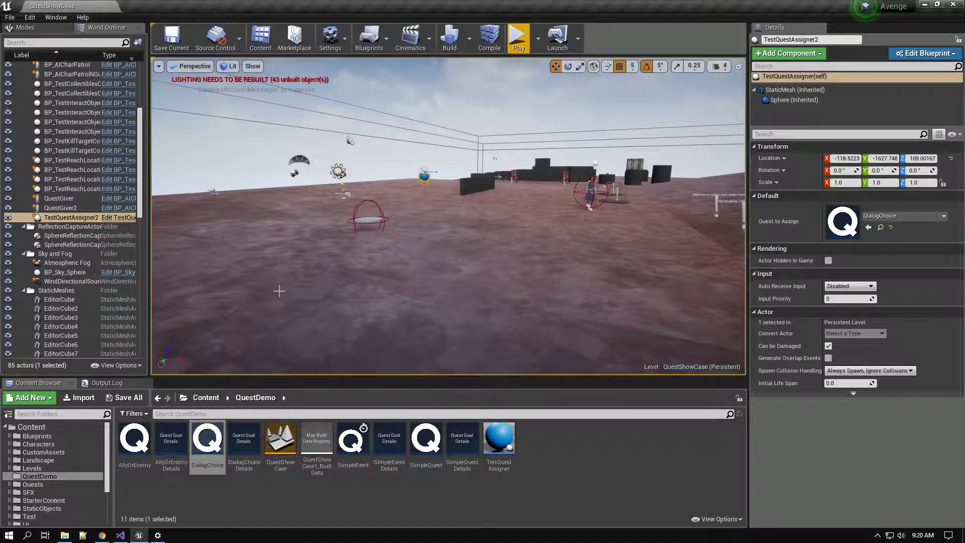
{"action": "mouse_move", "coordinate": [304, 289]}
{"action": "right_mouse_down"}
{"action": "mouse_move", "coordinate": [261, 288]}
{"action": "mouse_move", "coordinate": [319, 290]}
{"action": "mouse_move", "coordinate": [303, 288]}
{"action": "right_mouse_up"}
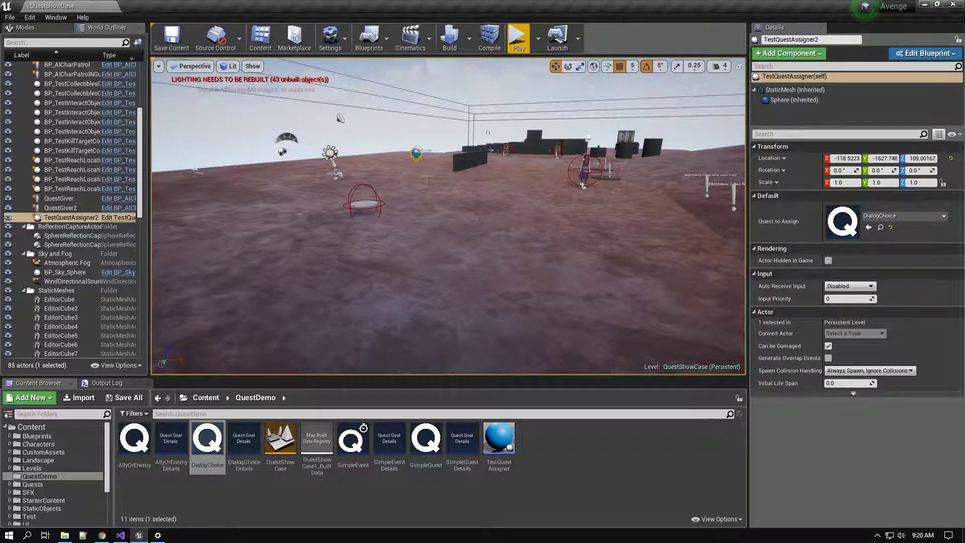
{"action": "key", "text": "F11"}
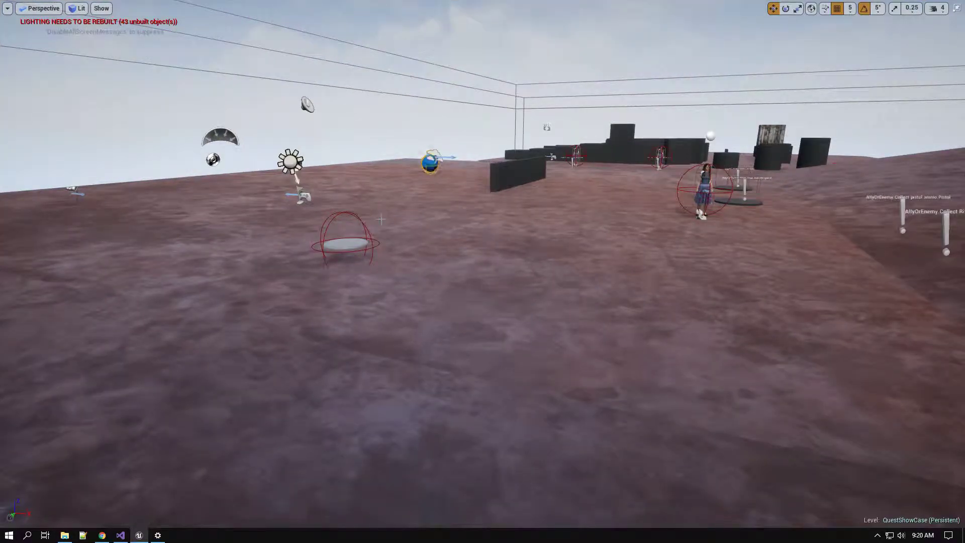
{"action": "key", "text": "alt+p"}
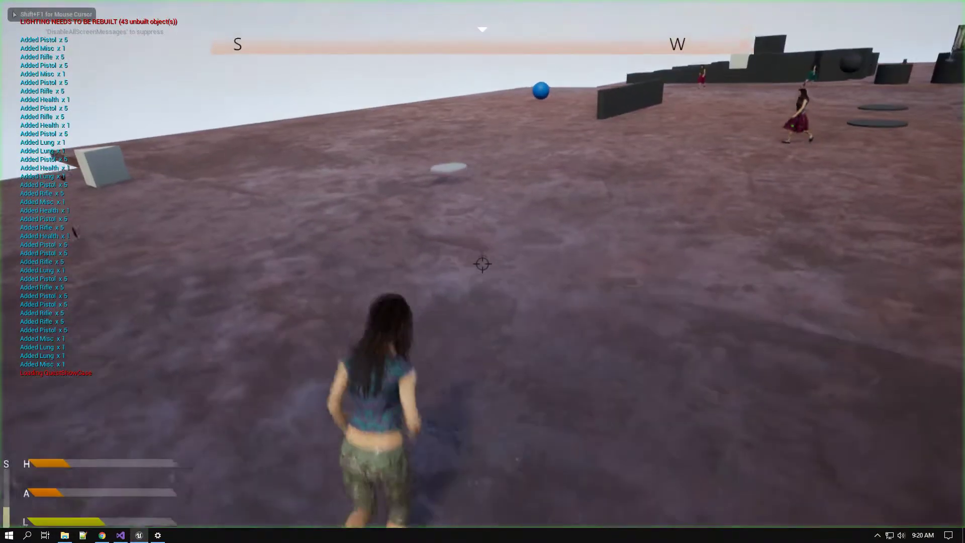
Run the character into the blue sphere beside the low wall to receive the DialogChoice quest
{"action": "key", "text": "w"}
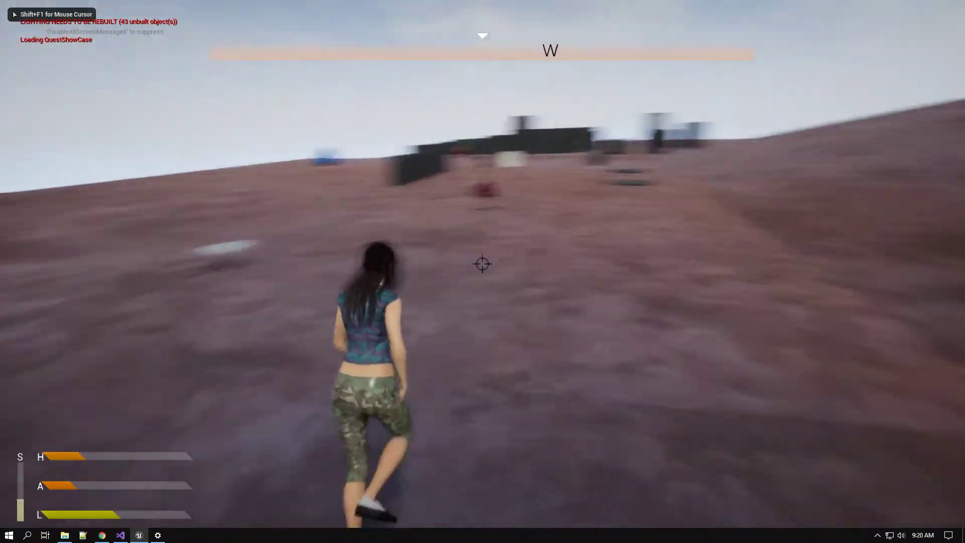
{"action": "key", "text": "w"}
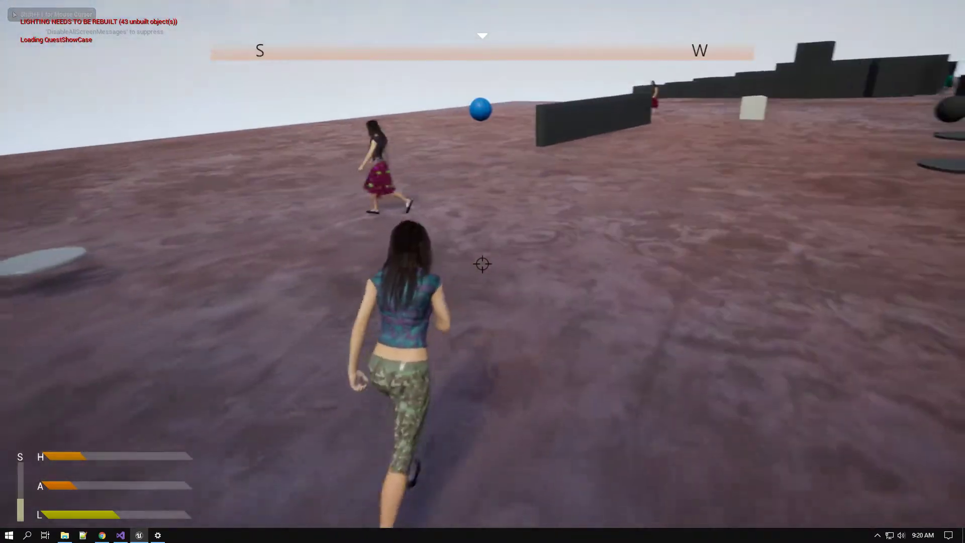
{"action": "key", "text": "w"}
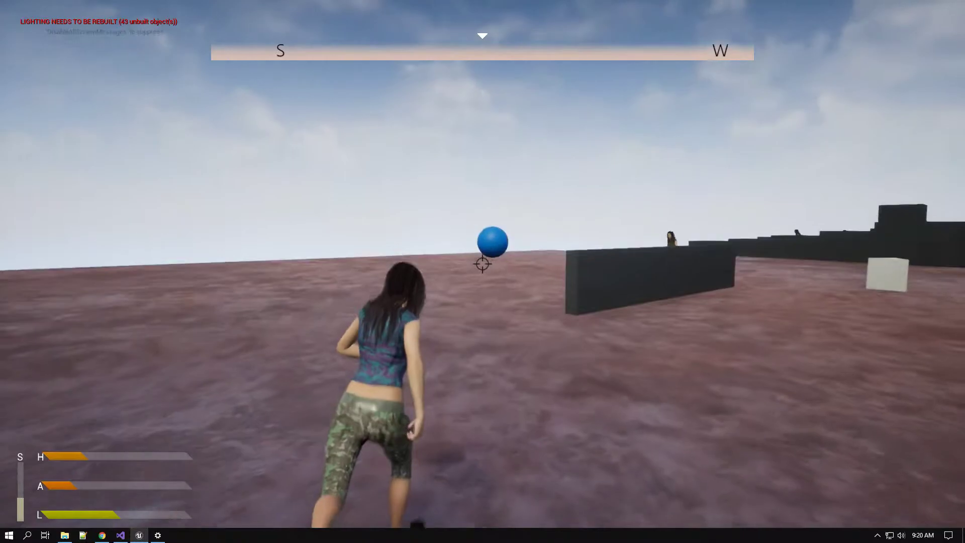
{"action": "key", "text": "w"}
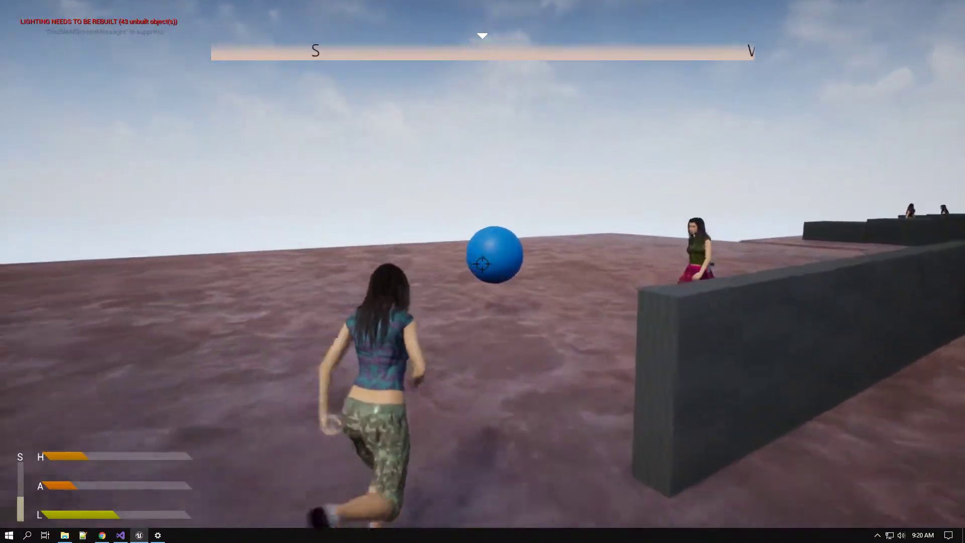
{"action": "key", "text": "w"}
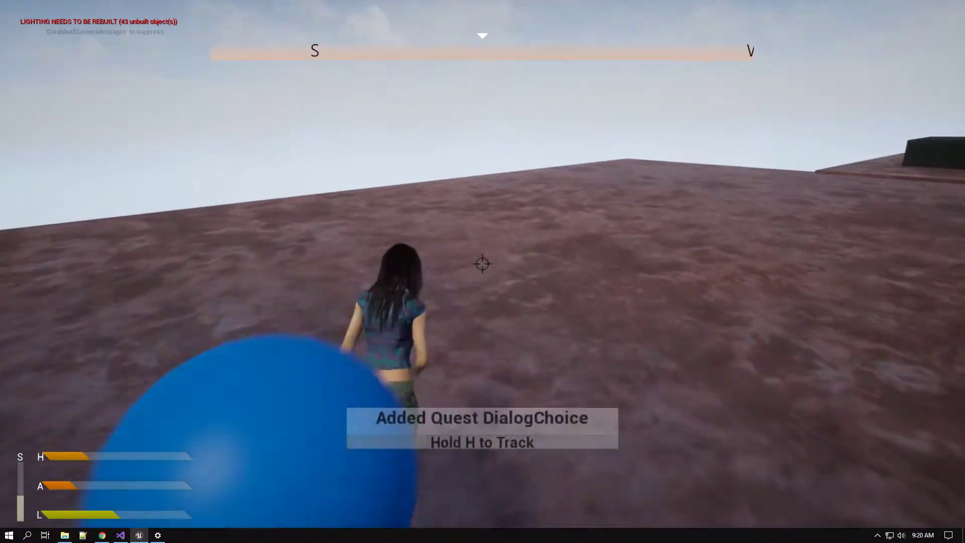
{"action": "key", "text": "w"}
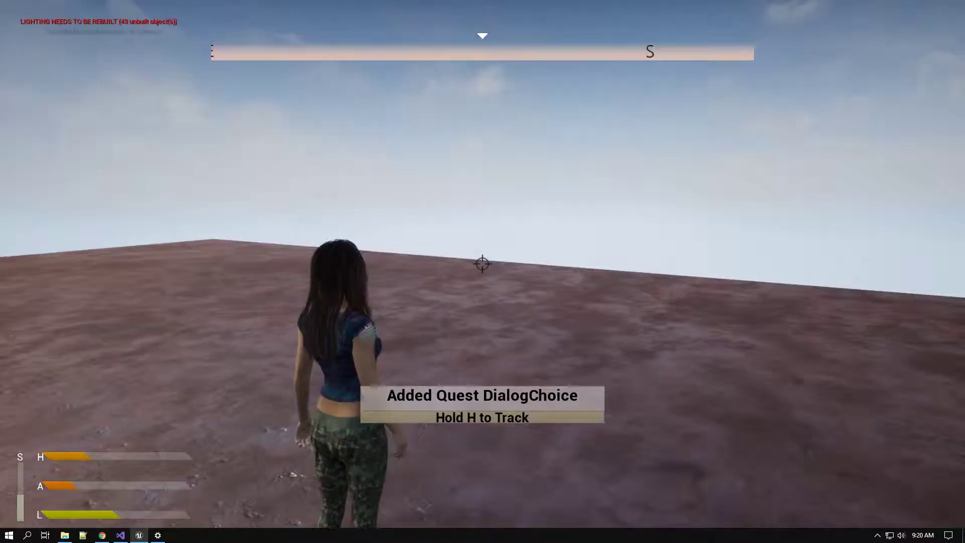
Track the DialogChoice quest and run over the wall to the question-mark marker to reach the Start goal's location
{"action": "key", "text": "h"}
{"action": "key", "text": "w"}
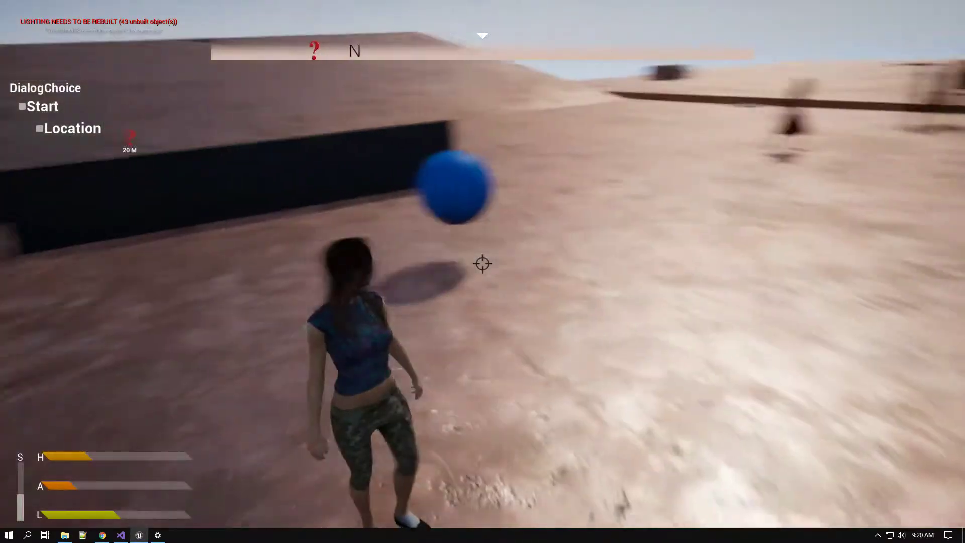
{"action": "key", "text": "w"}
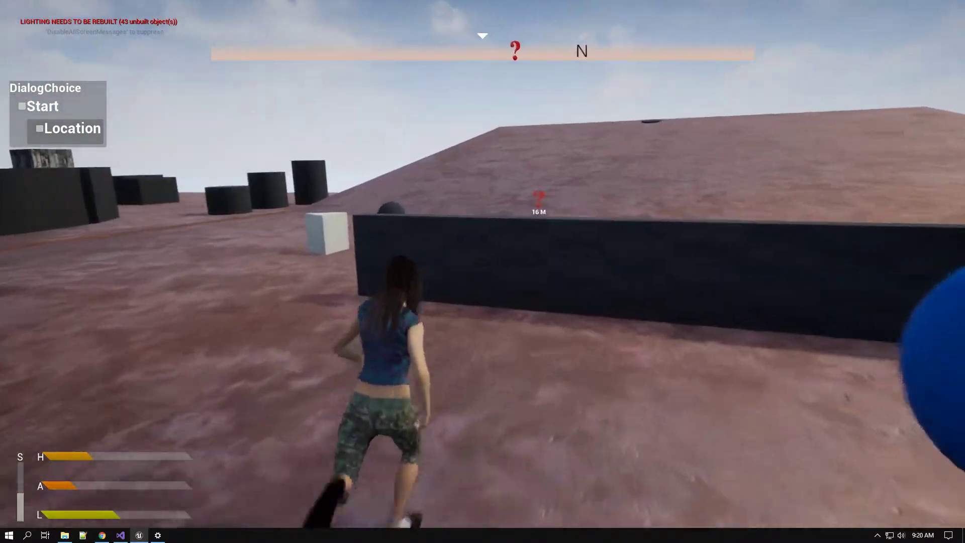
{"action": "key", "text": "w"}
{"action": "key", "text": "space"}
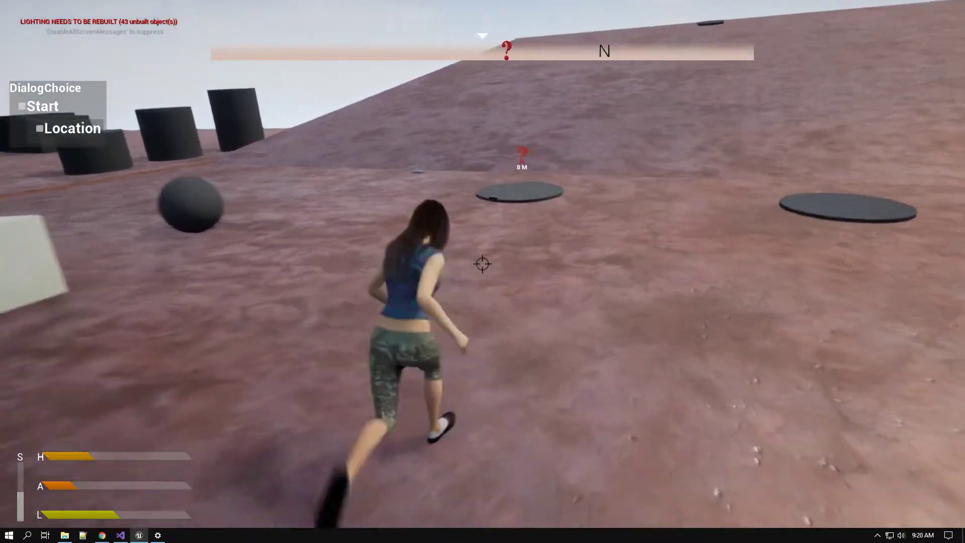
{"action": "key", "text": "w"}
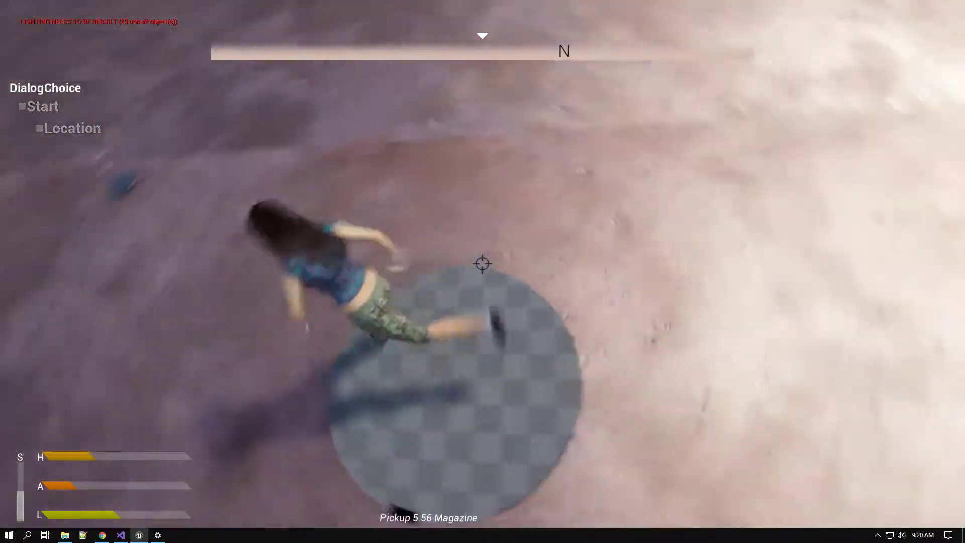
Leave the Start location towards the marked characters and review the Talk to character goal in the quest journal
{"action": "key", "text": "w"}
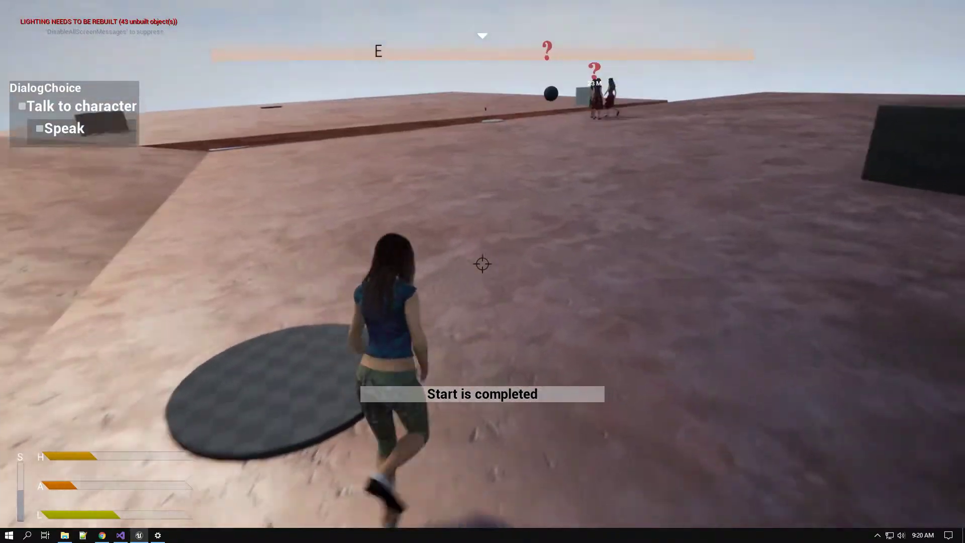
{"action": "key", "text": "w"}
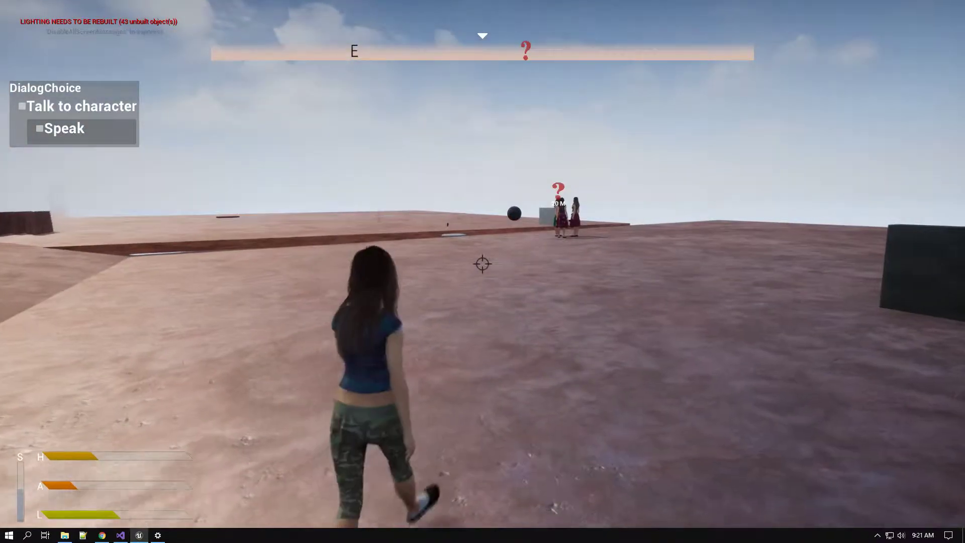
{"action": "key", "text": "w"}
{"action": "key", "text": "j"}
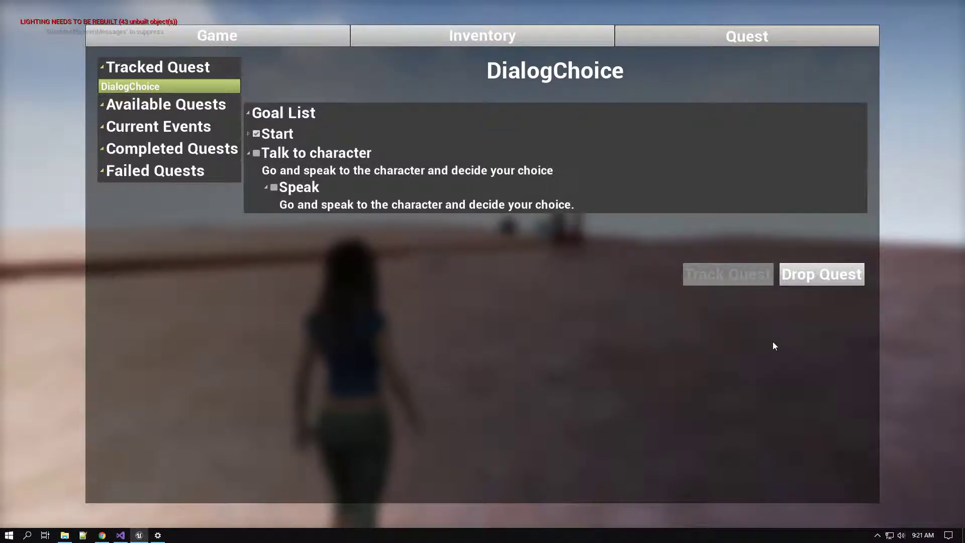
{"action": "key", "text": "j"}
Run the character to the question-mark marker over NPC02 and start a conversation with her
{"action": "key", "text": "w"}
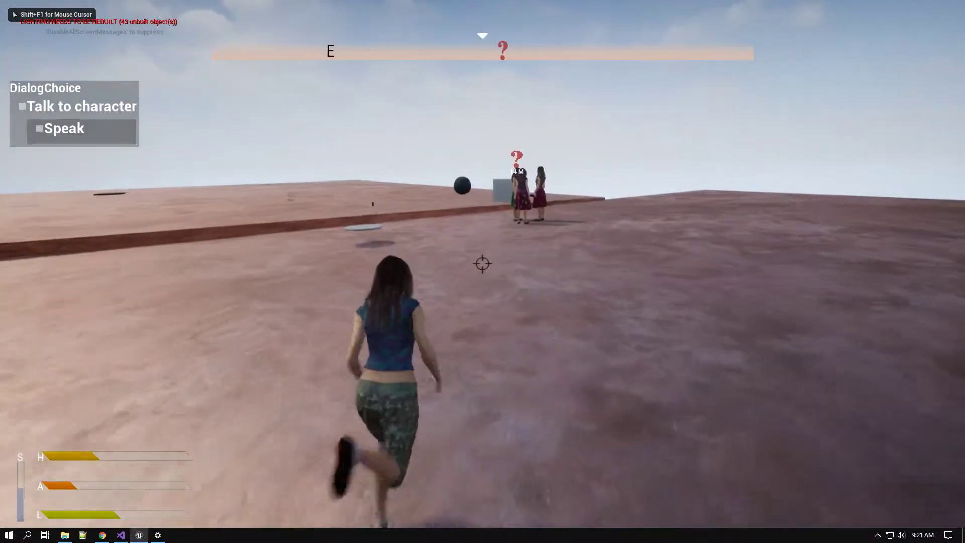
{"action": "key", "text": "w"}
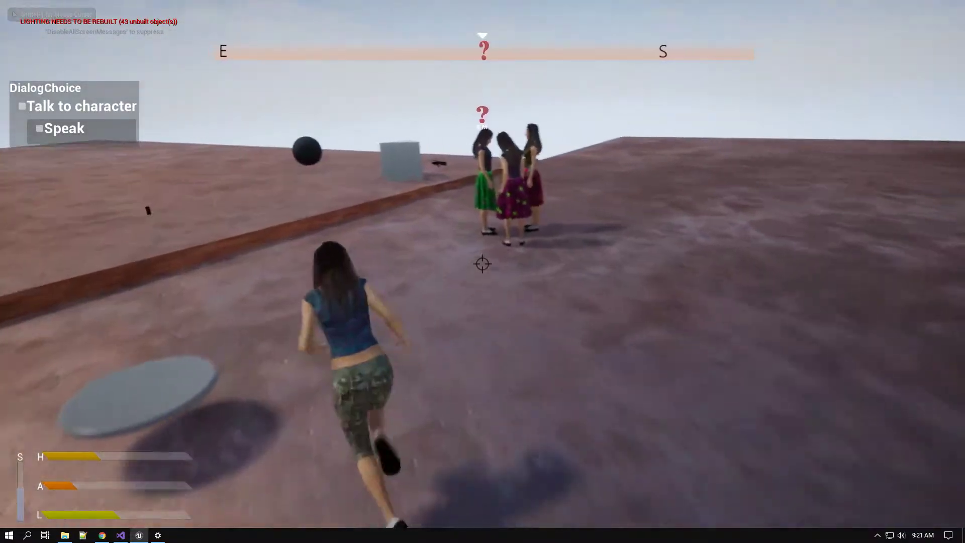
{"action": "key", "text": "w"}
{"action": "key", "text": "e"}
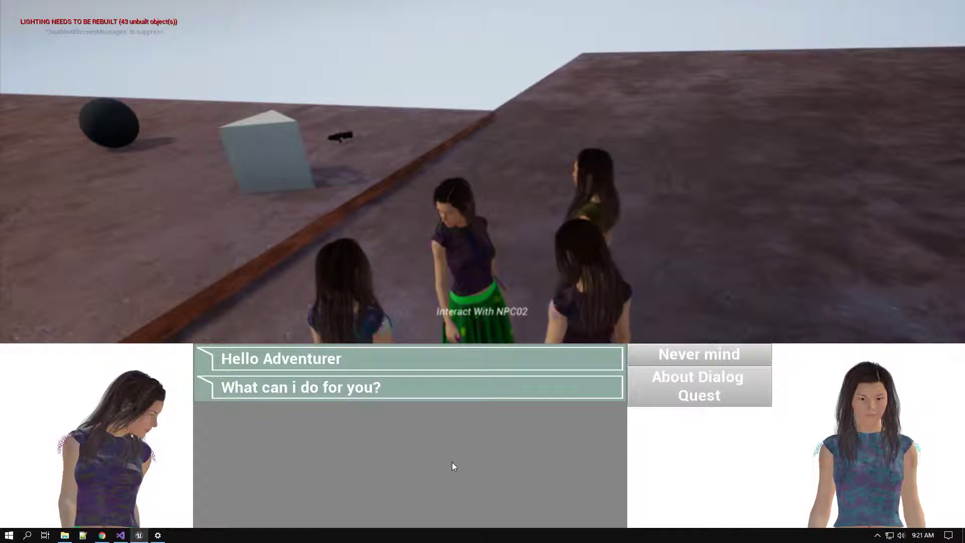
Ask NPC02 about the Dialog Quest, choose Low area as the destination and end the conversation
{"action": "left_click", "coordinate": [715, 393]}
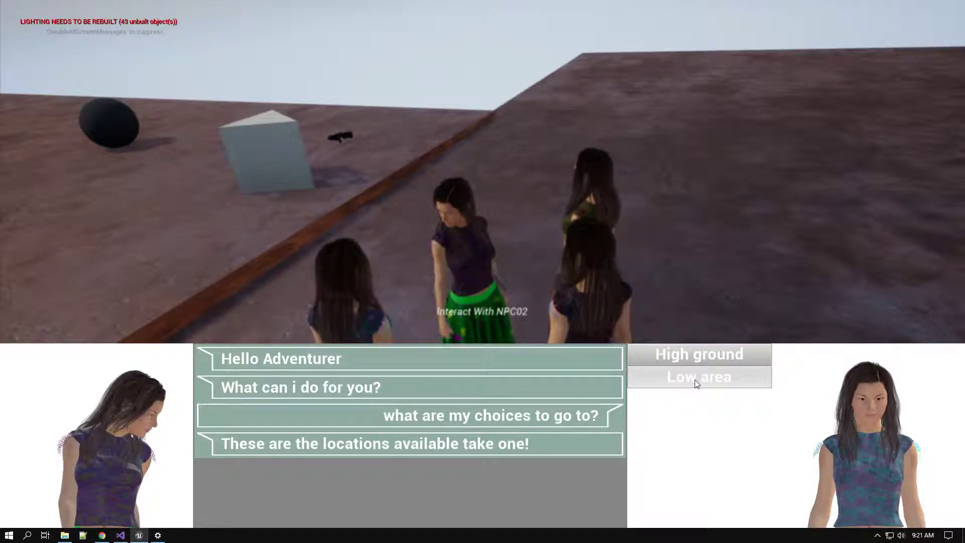
{"action": "left_click", "coordinate": [695, 380]}
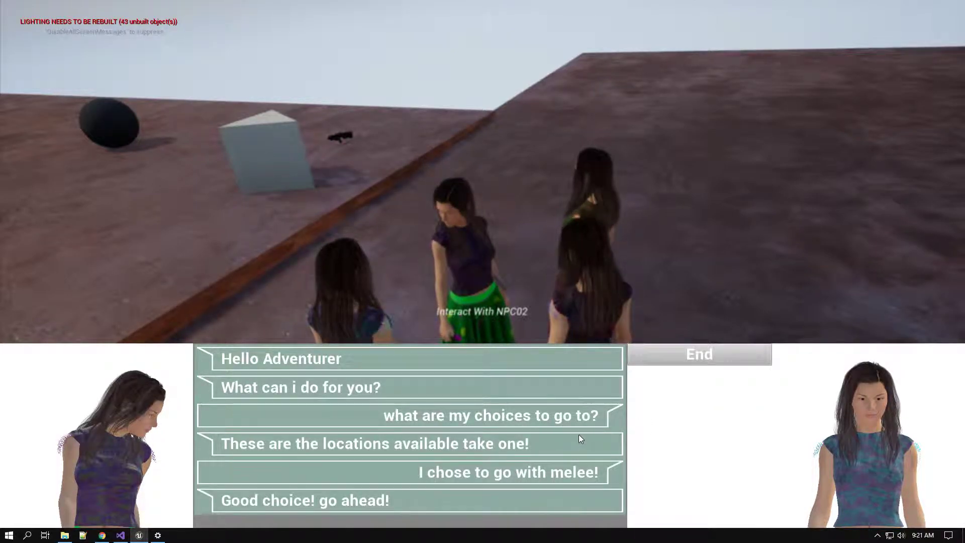
{"action": "left_click", "coordinate": [701, 353]}
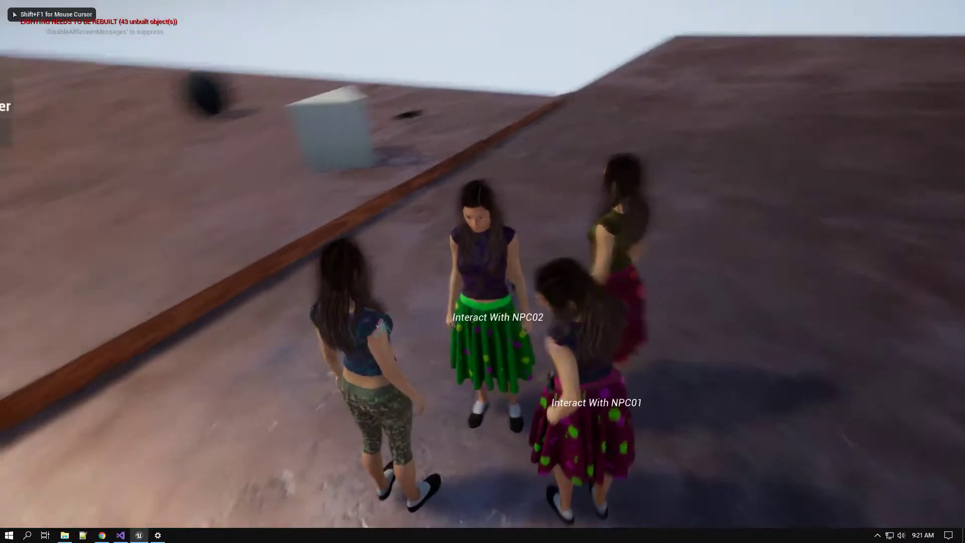
Run across the low area onto the marked dark disc to reach the Go to Bottom goal's new point
{"action": "key", "text": "w"}
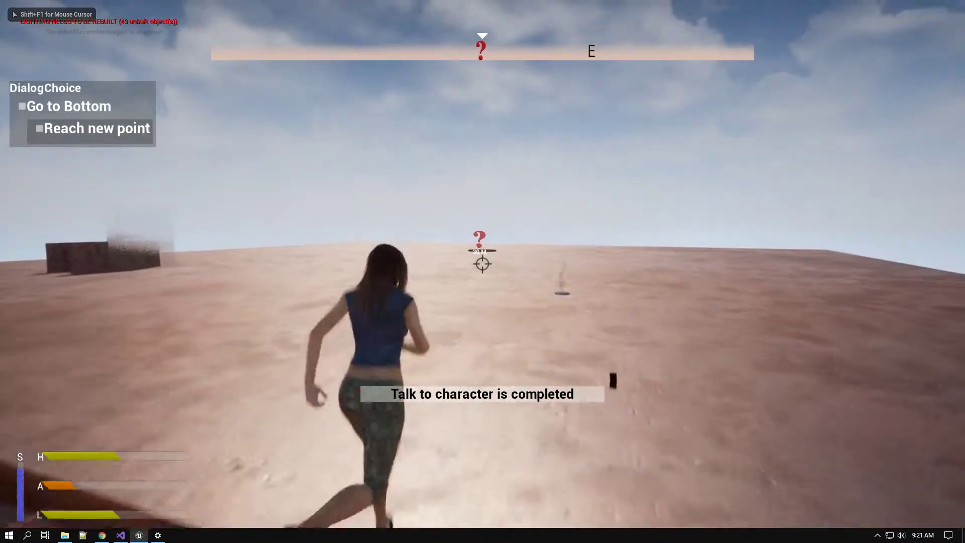
{"action": "key", "text": "w"}
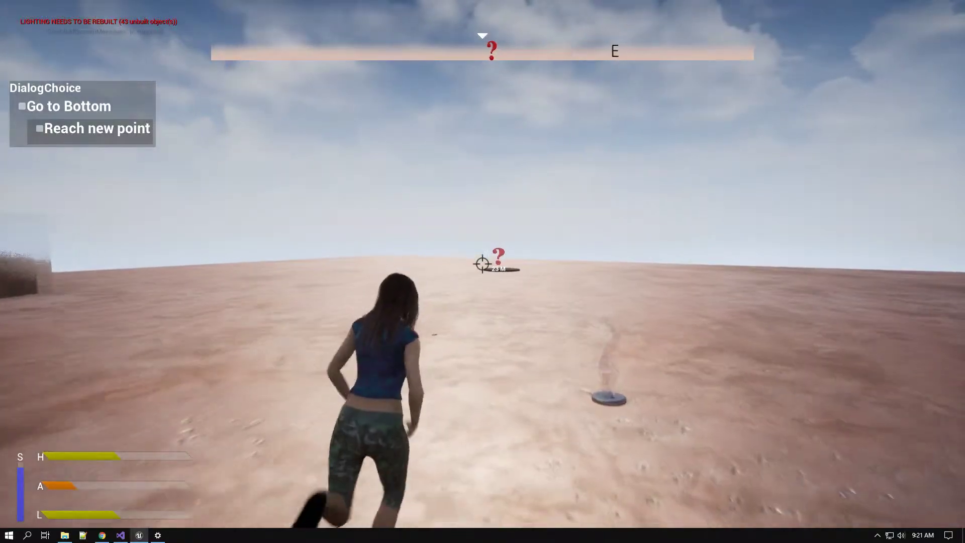
{"action": "key", "text": "w"}
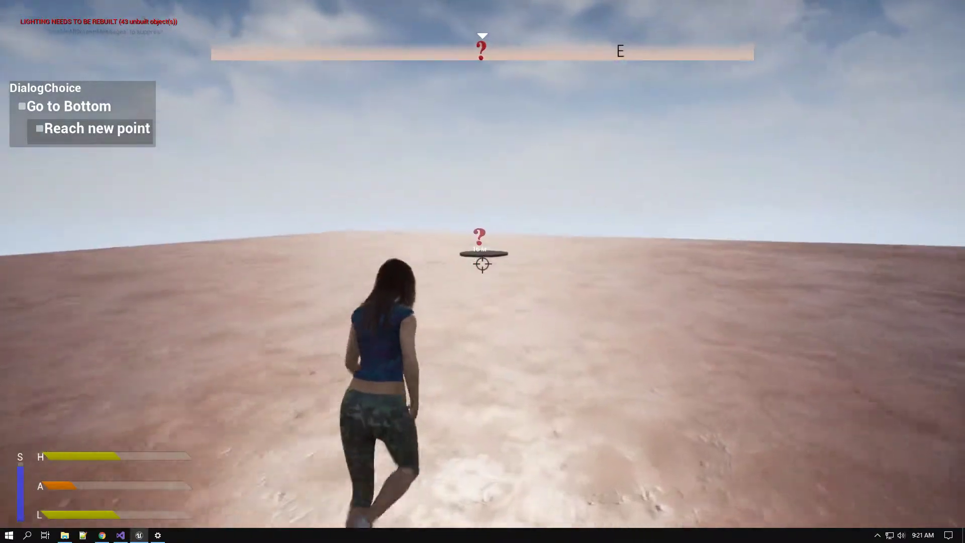
{"action": "key", "text": "w"}
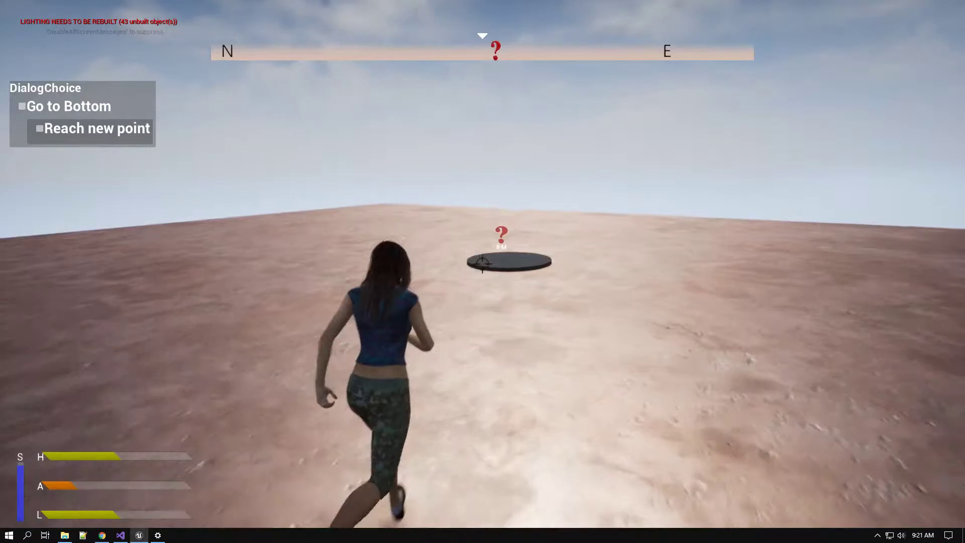
{"action": "key", "text": "w"}
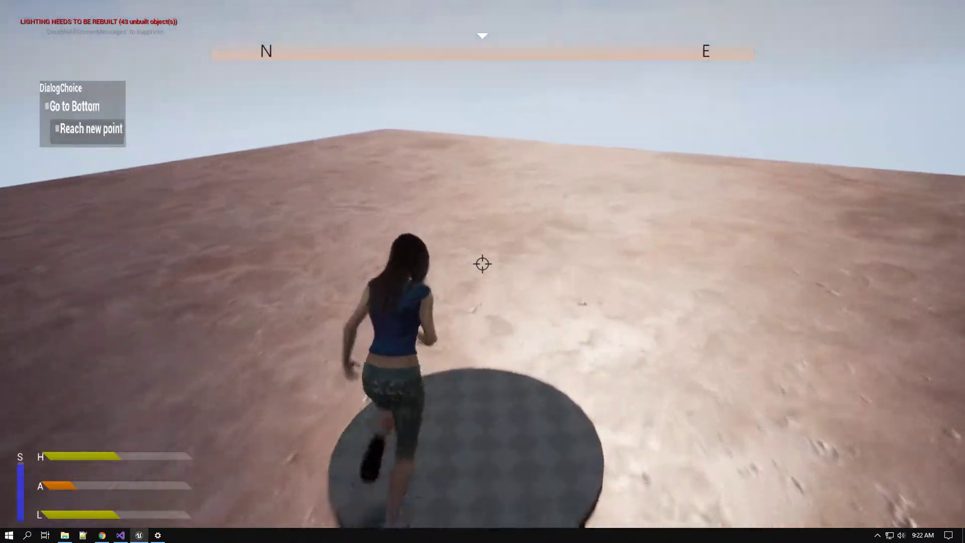
{"action": "key", "text": "w"}
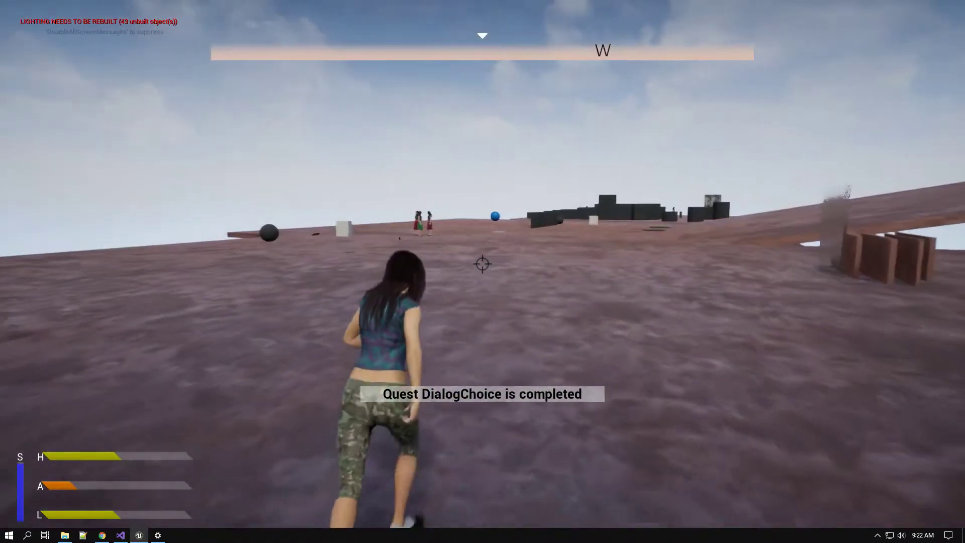
Briefly view the in-game menu, stop the play session and start a new one of the QuestShowCase level
{"action": "key", "text": "w"}
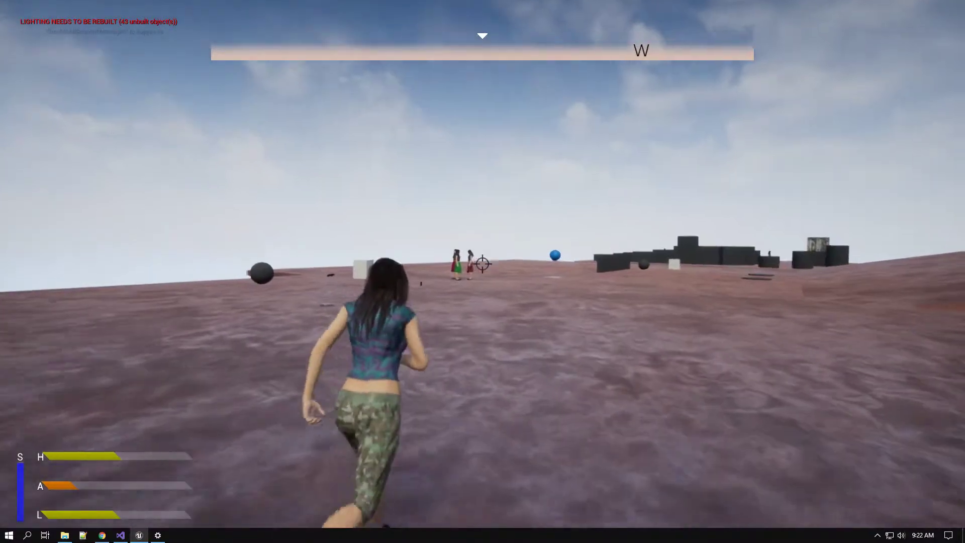
{"action": "key", "text": "Tab"}
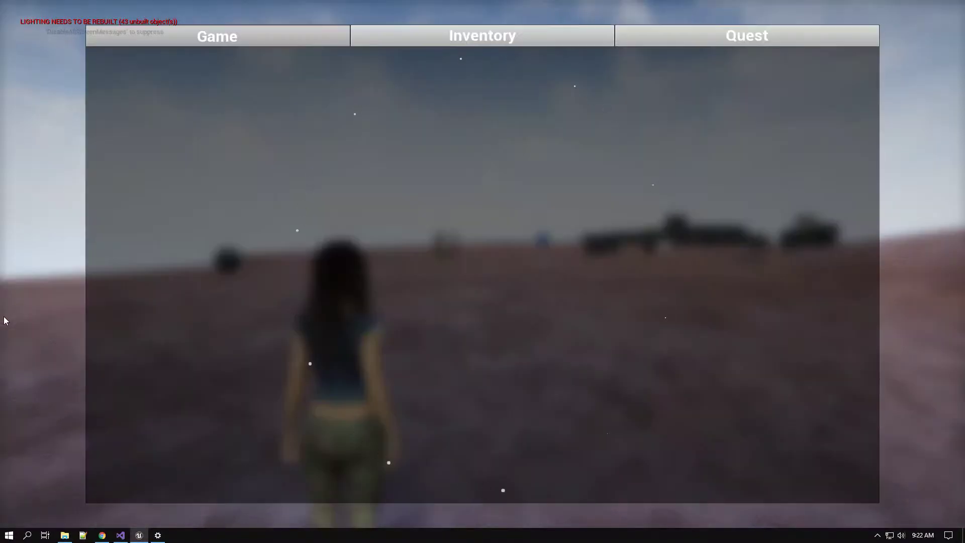
{"action": "key", "text": "Tab"}
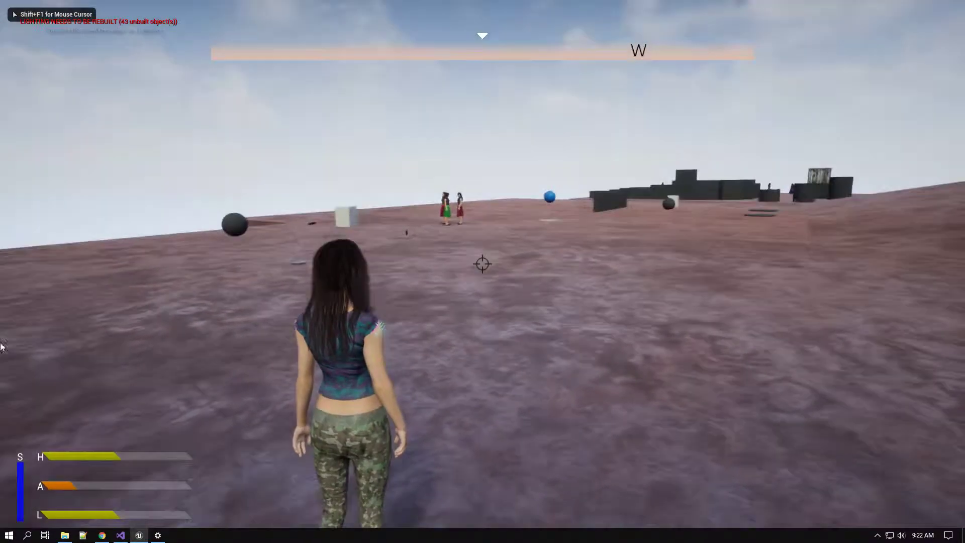
{"action": "key", "text": "Escape"}
{"action": "key", "text": "w"}
{"action": "mouse_move", "coordinate": [114, 418]}
{"action": "right_mouse_down"}
{"action": "mouse_move", "coordinate": [156, 420]}
{"action": "mouse_move", "coordinate": [180, 448]}
{"action": "mouse_move", "coordinate": [130, 429]}
{"action": "right_mouse_up"}
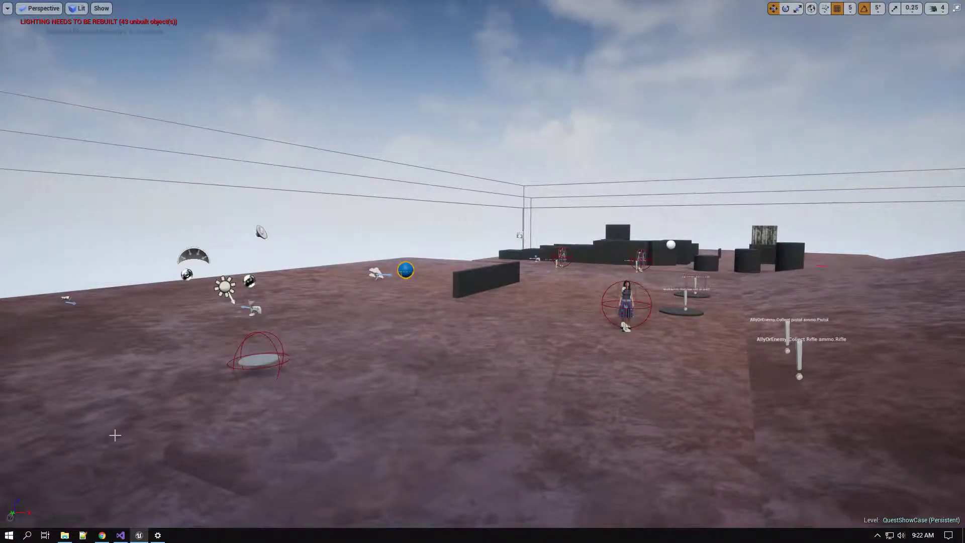
{"action": "key", "text": "alt+p"}
Run into the blue sphere beside the low wall again to receive DialogChoice in the new session
{"action": "key", "text": "w"}
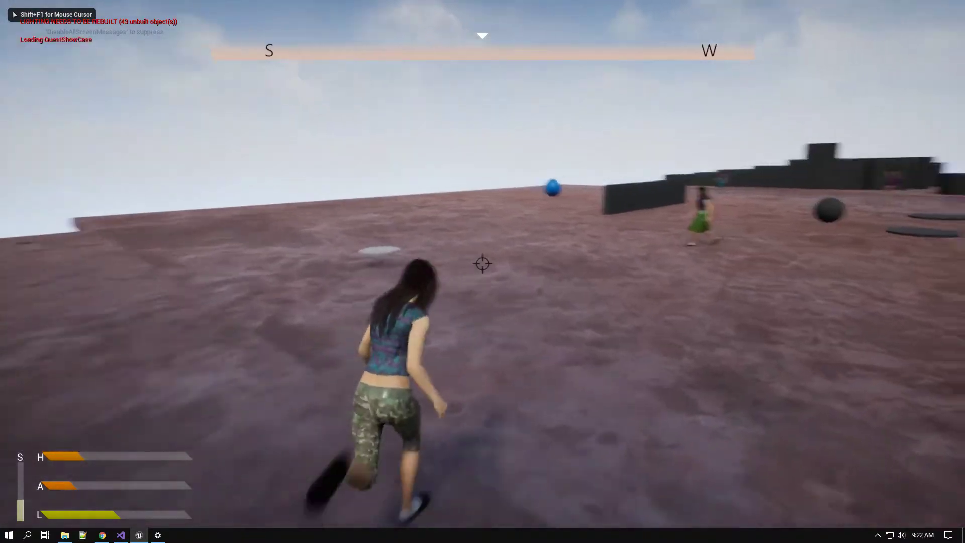
{"action": "key", "text": "w"}
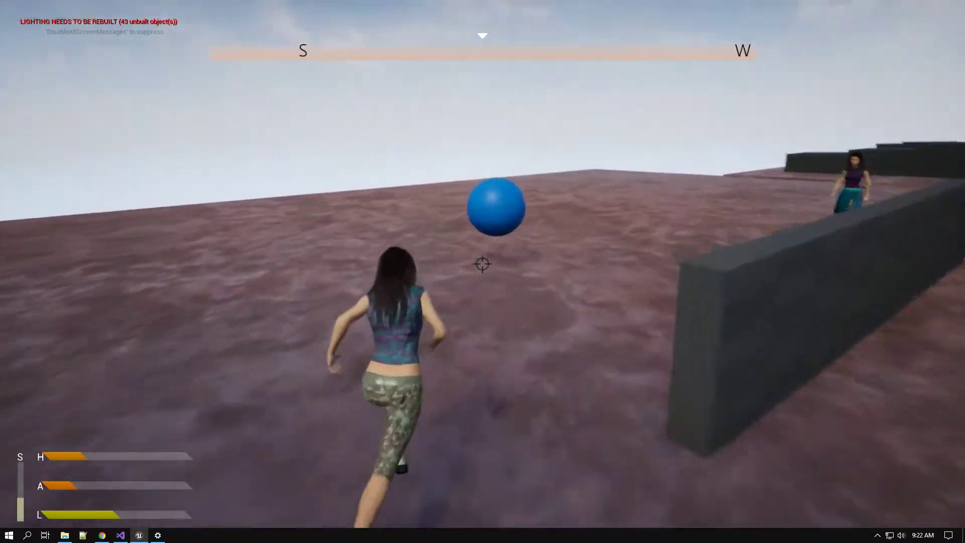
{"action": "key", "text": "w"}
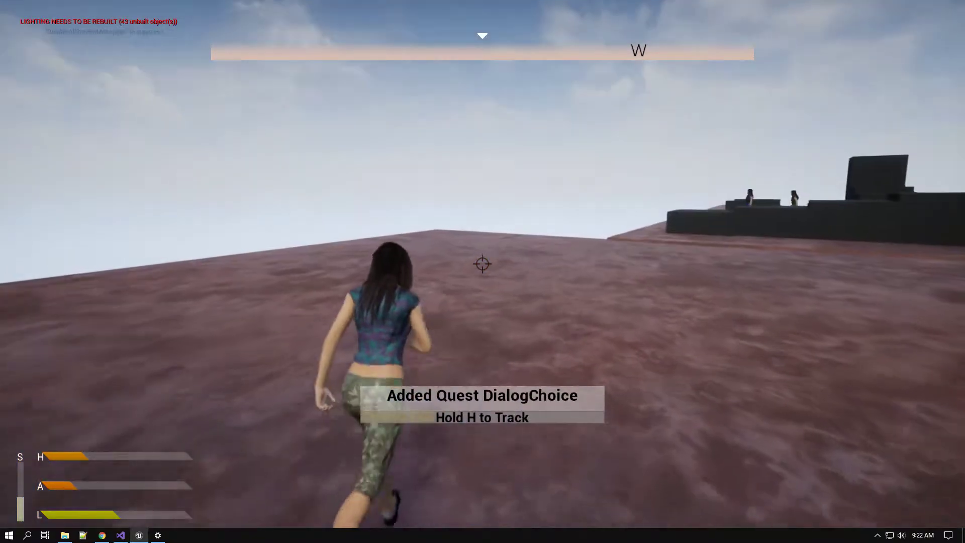
Track the newly received DialogChoice quest and run to the marked disc to reach the Start goal's location
{"action": "key", "text": "w"}
{"action": "key", "text": "h"}
{"action": "key", "text": "w"}
{"action": "key", "text": "space"}
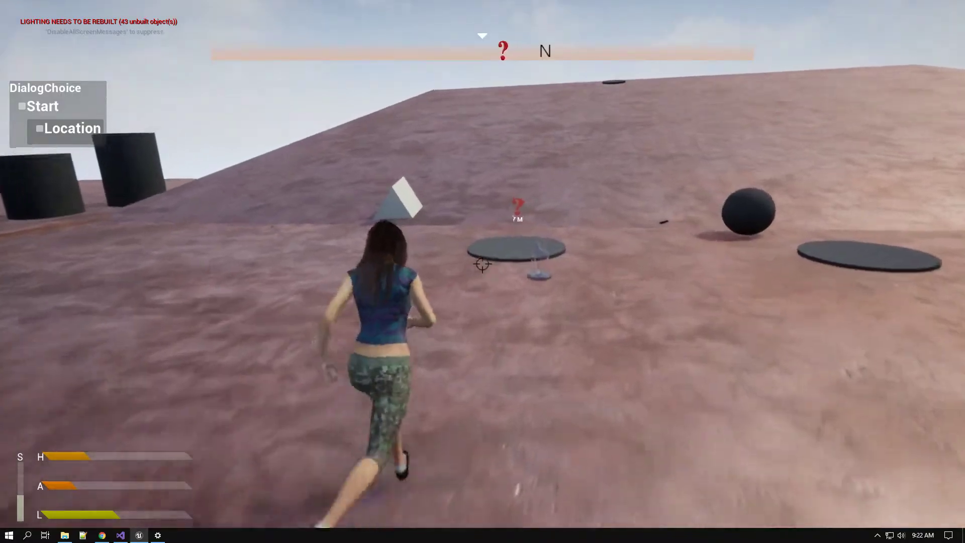
{"action": "key", "text": "w"}
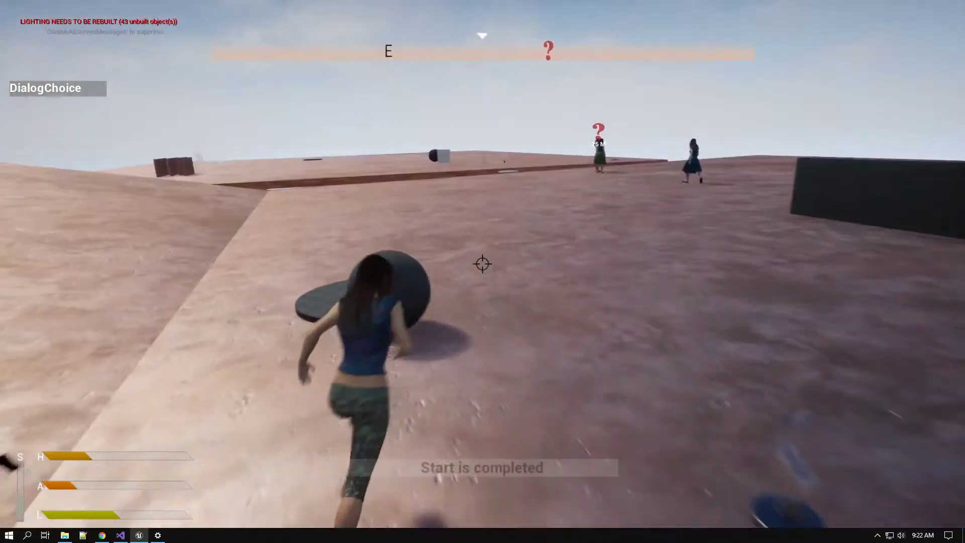
Run from the Start location to the group of characters and talk to NPC02 for the Speak objective
{"action": "key", "text": "w"}
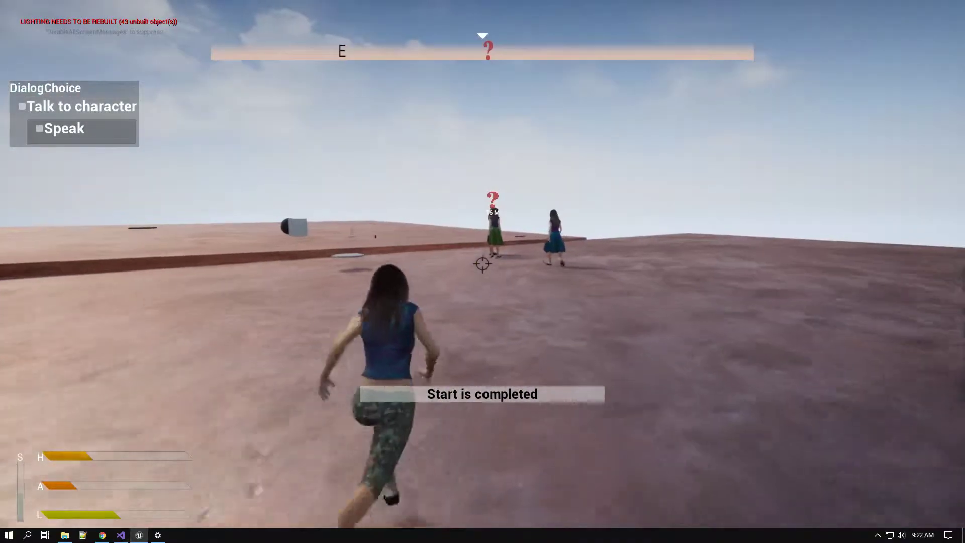
{"action": "key", "text": "w"}
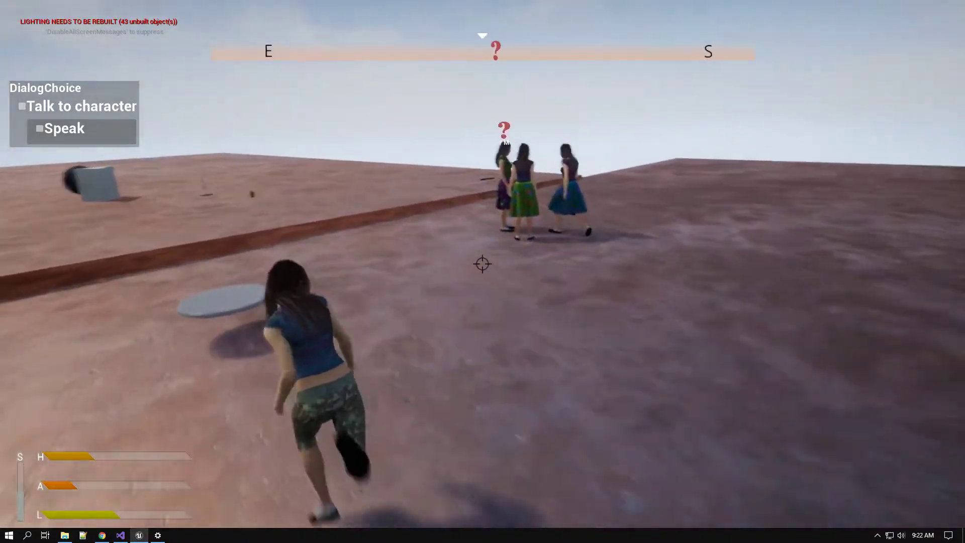
{"action": "key", "text": "w"}
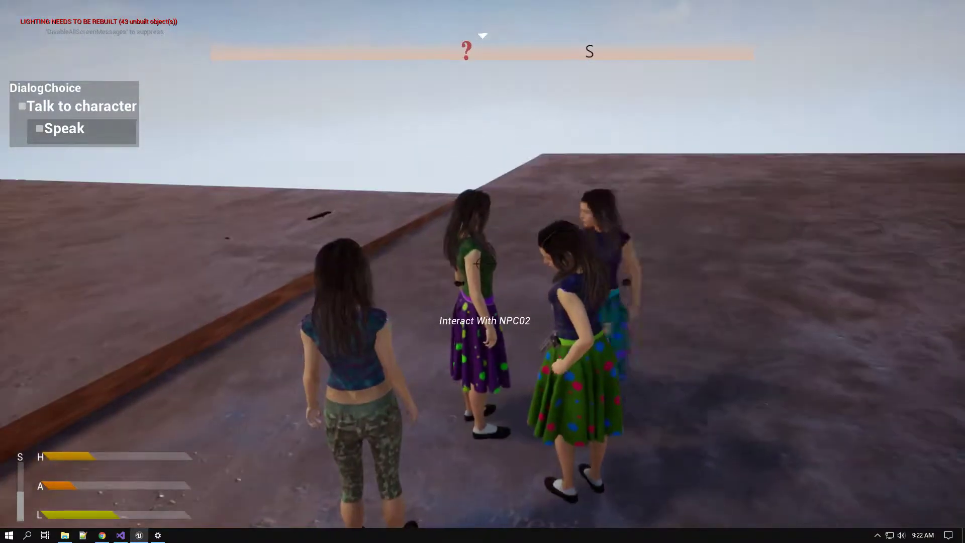
{"action": "key", "text": "e"}
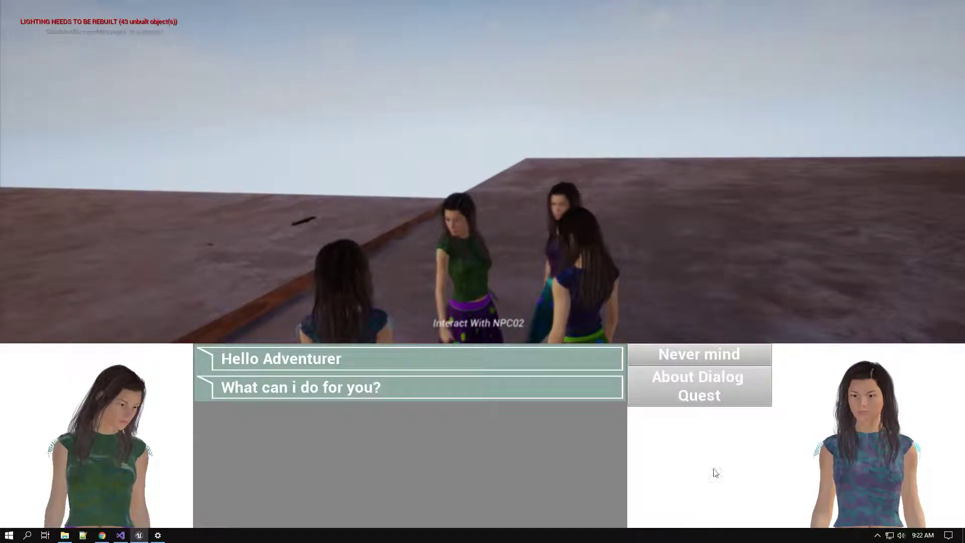
Ask NPC02 about the Dialog Quest, choose High ground as the destination and end the conversation
{"action": "left_click", "coordinate": [716, 400]}
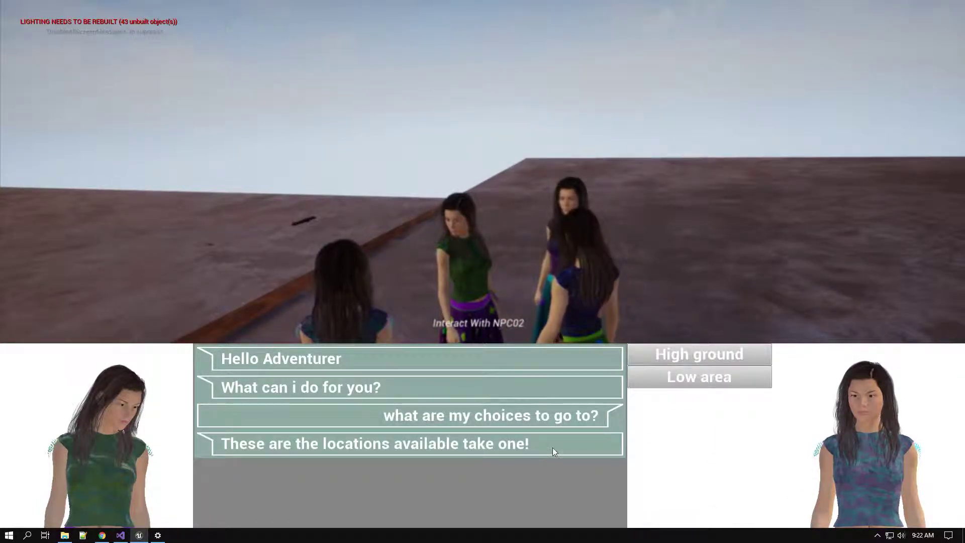
{"action": "left_click", "coordinate": [709, 356]}
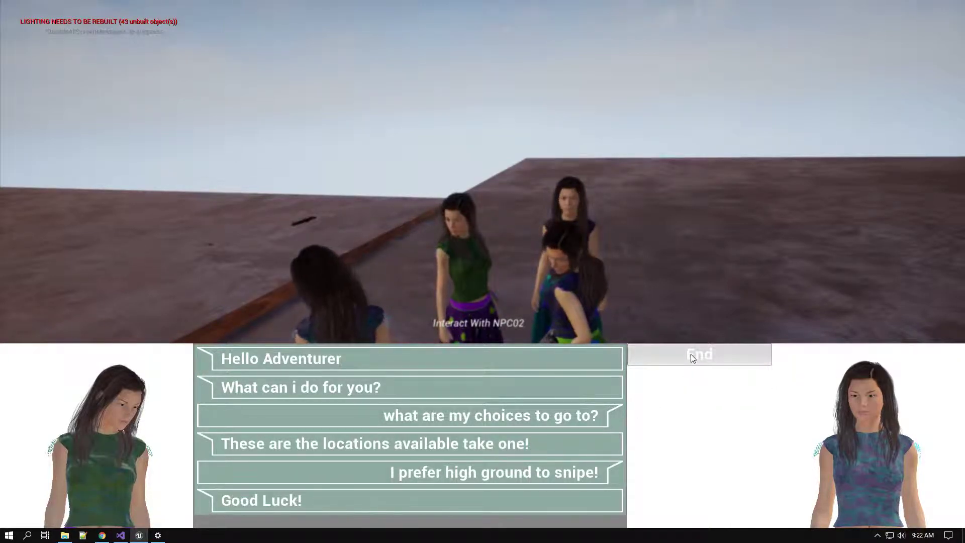
{"action": "left_click", "coordinate": [692, 355]}
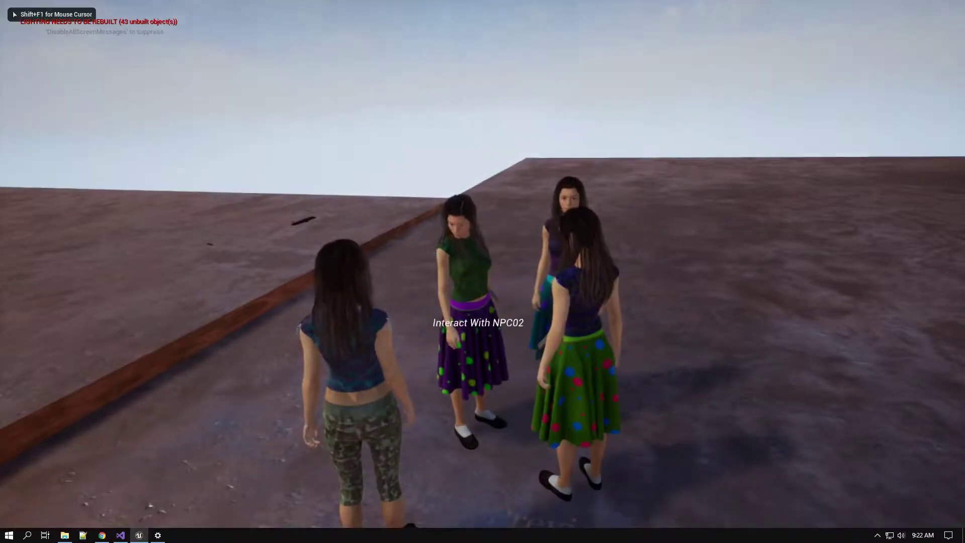
Run from the characters up the slope to the marked disc to complete the Go to Top goal's Reach new point objective
{"action": "key", "text": "w"}
{"action": "key", "text": "w"}
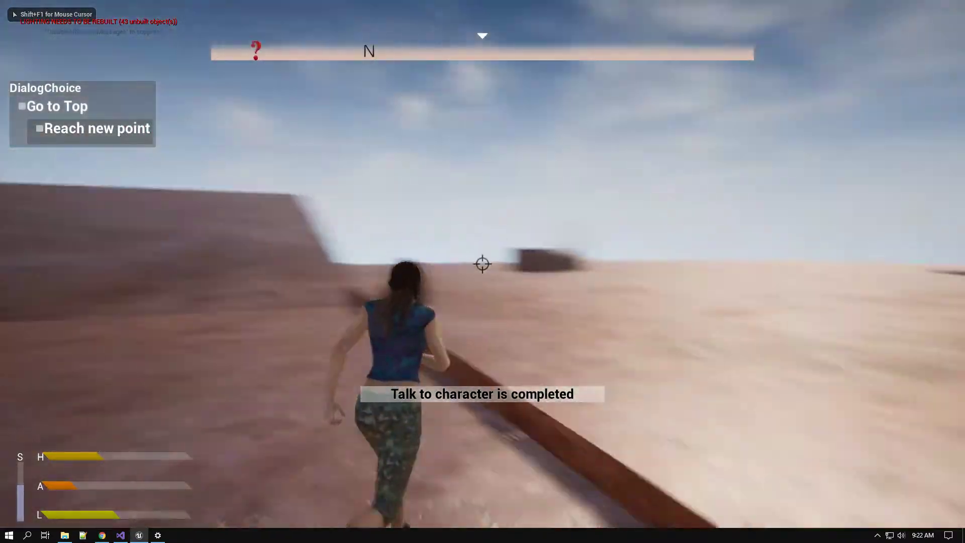
{"action": "key", "text": "w"}
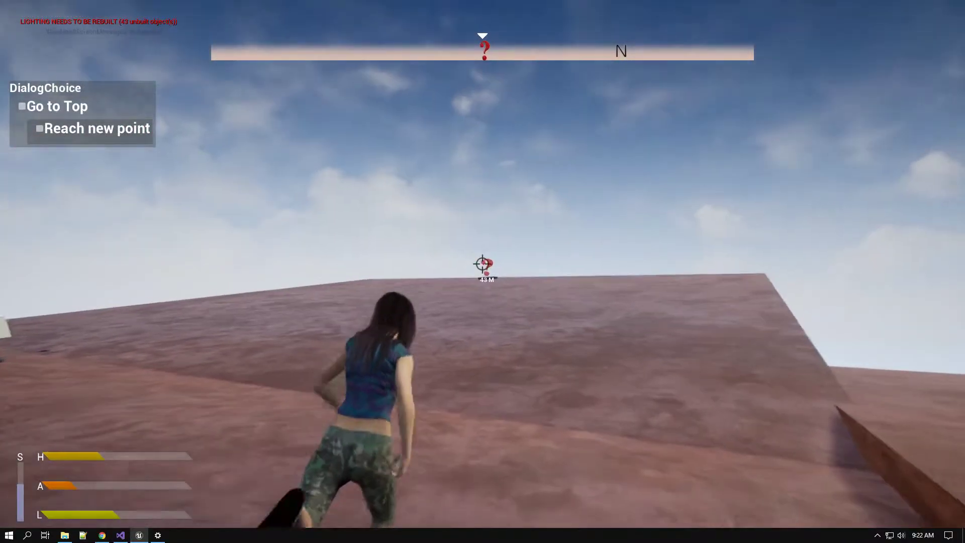
{"action": "key", "text": "w"}
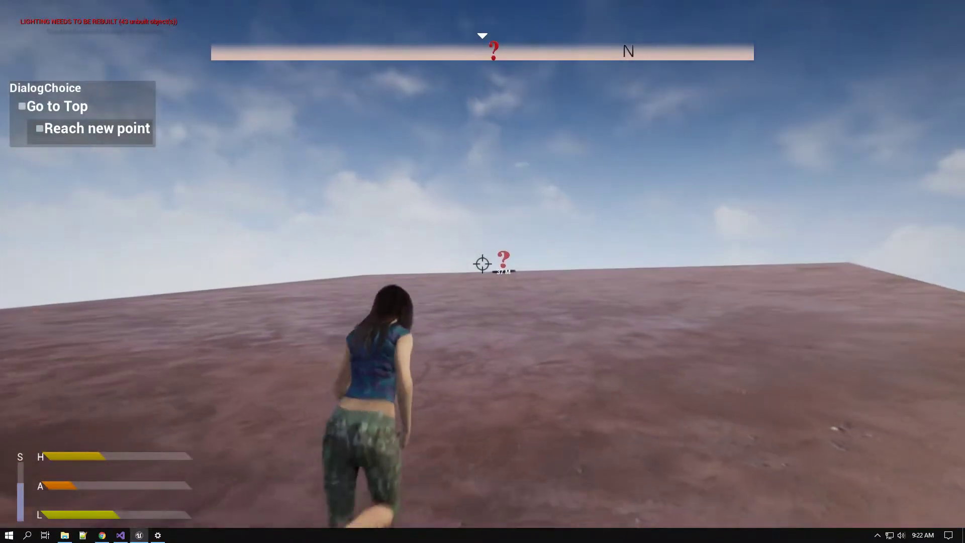
{"action": "key", "text": "w"}
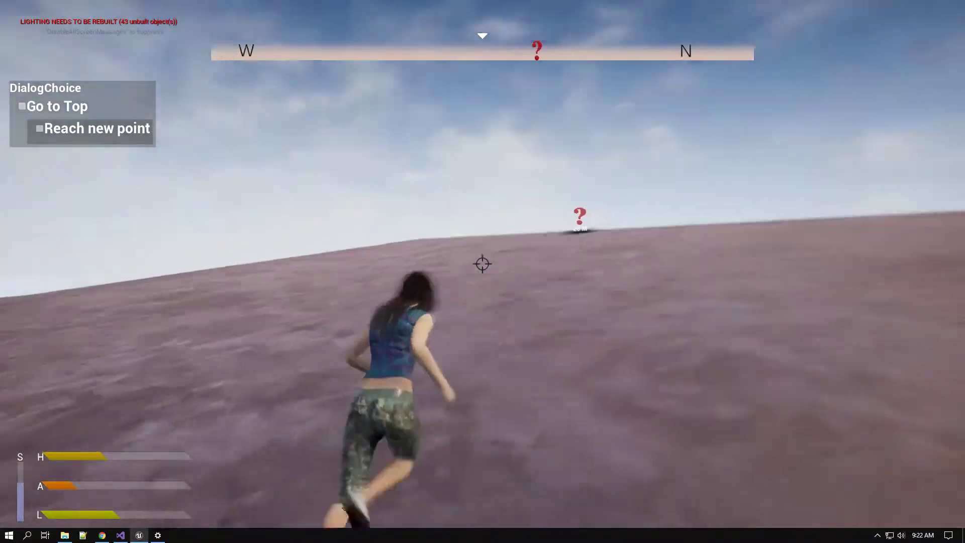
{"action": "key", "text": "w"}
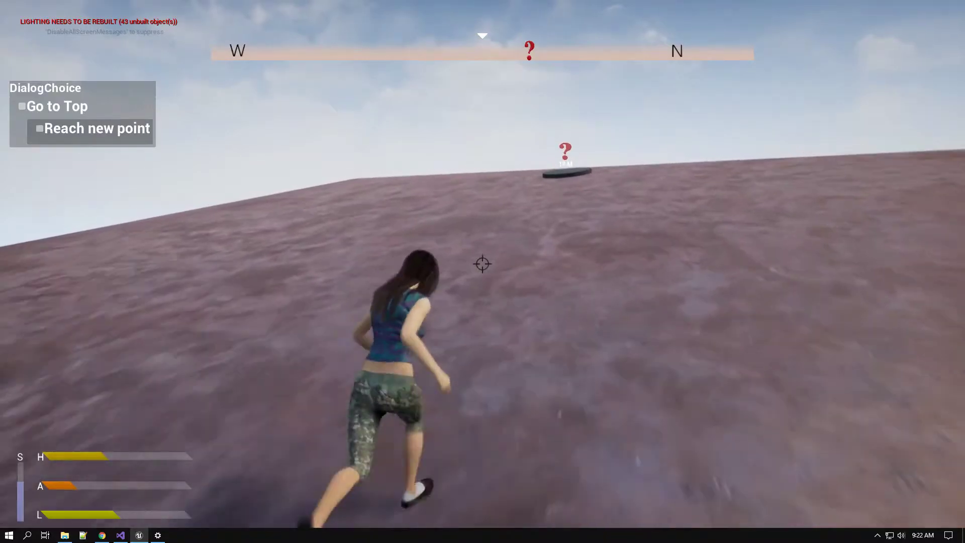
{"action": "key", "text": "w"}
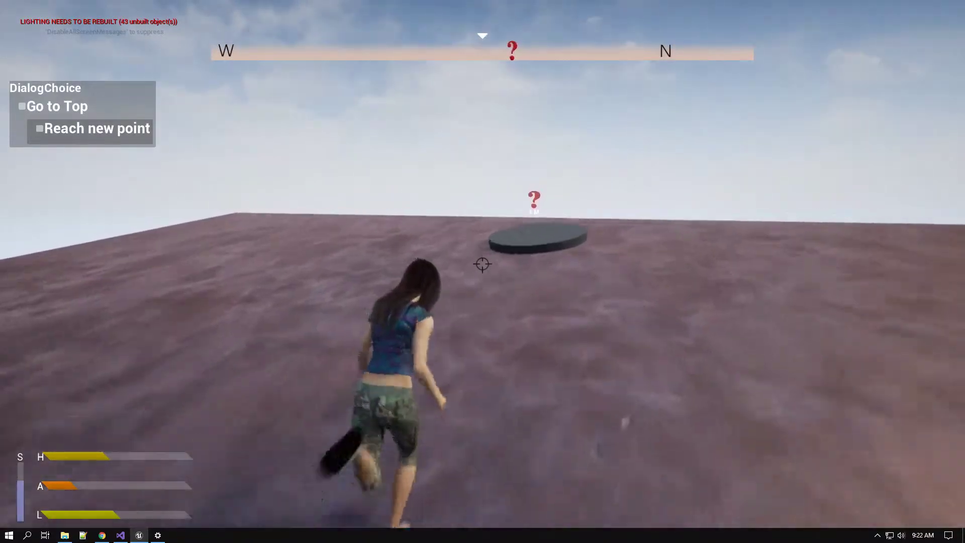
{"action": "key", "text": "w"}
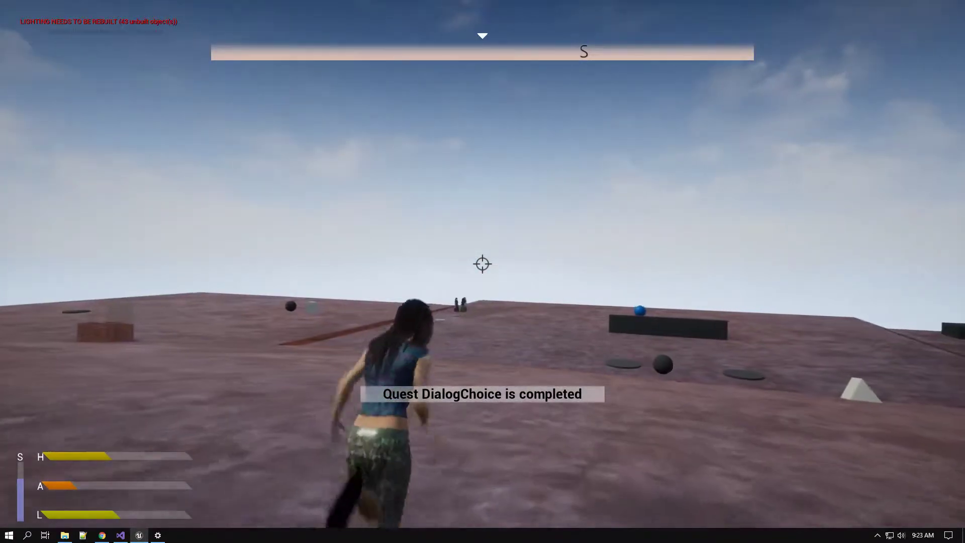
Run back down from the high ground past the blue sphere to the group of characters and approach NPC01
{"action": "key", "text": "w"}
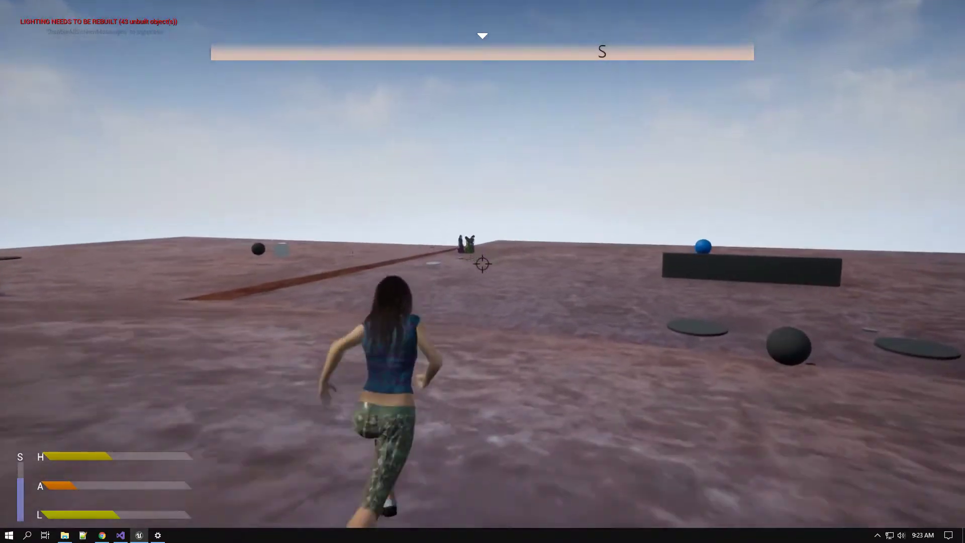
{"action": "key", "text": "w"}
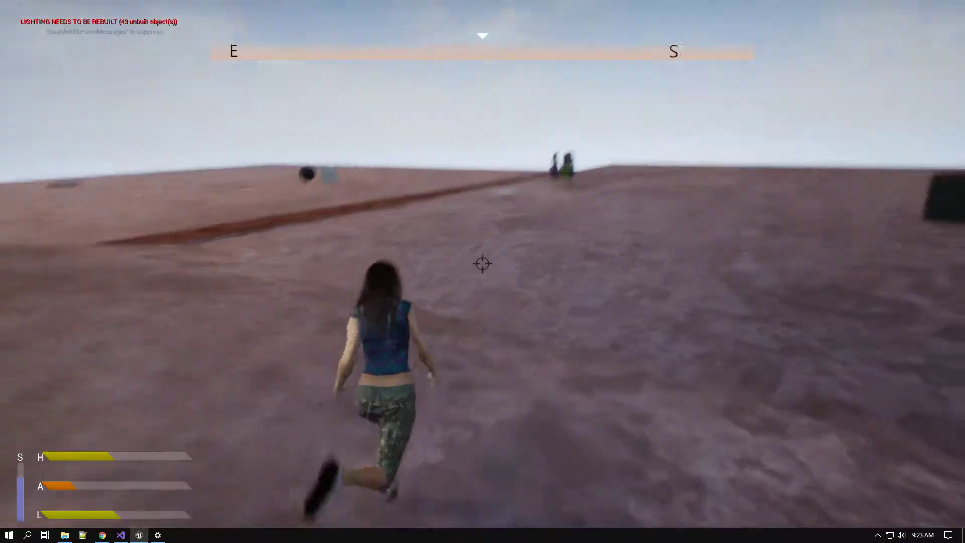
{"action": "key", "text": "w"}
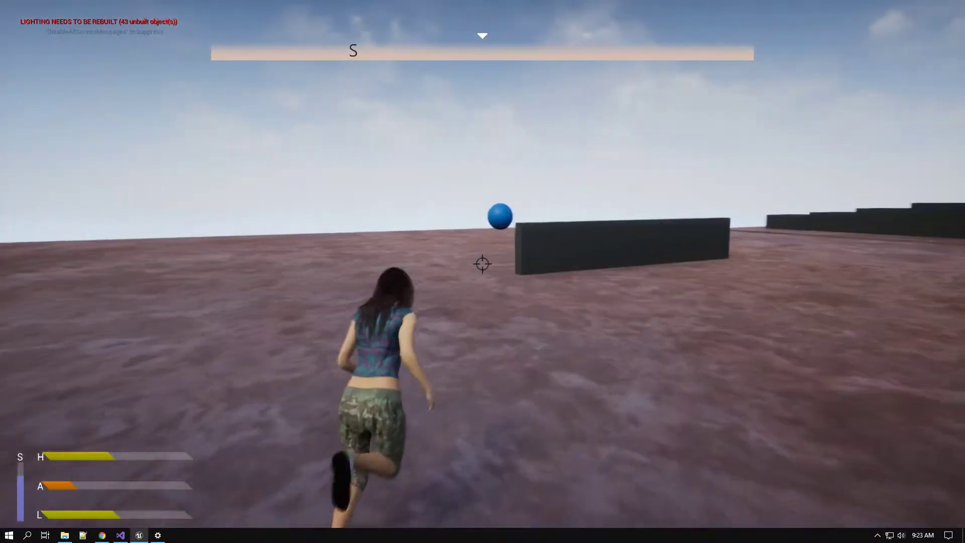
{"action": "key", "text": "w"}
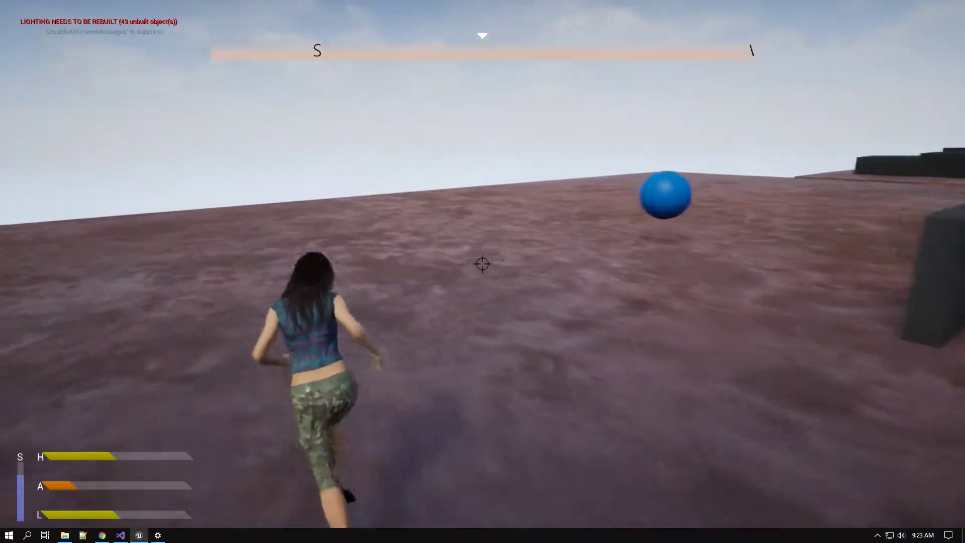
{"action": "key", "text": "w"}
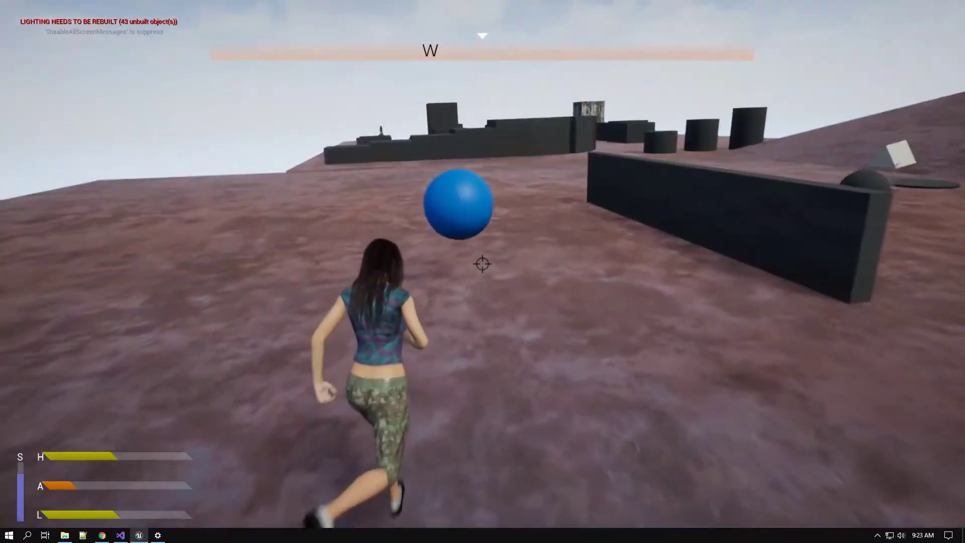
{"action": "key", "text": "w"}
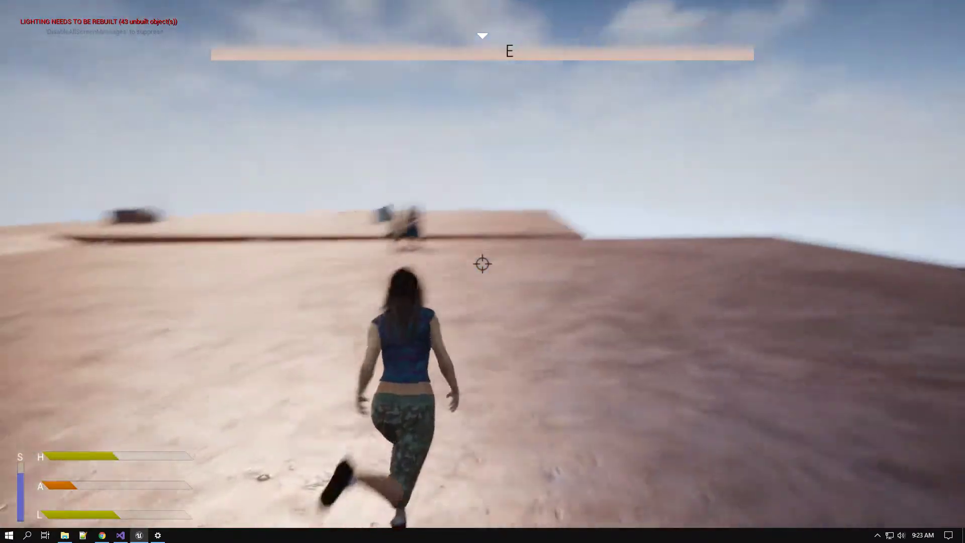
{"action": "key", "text": "w"}
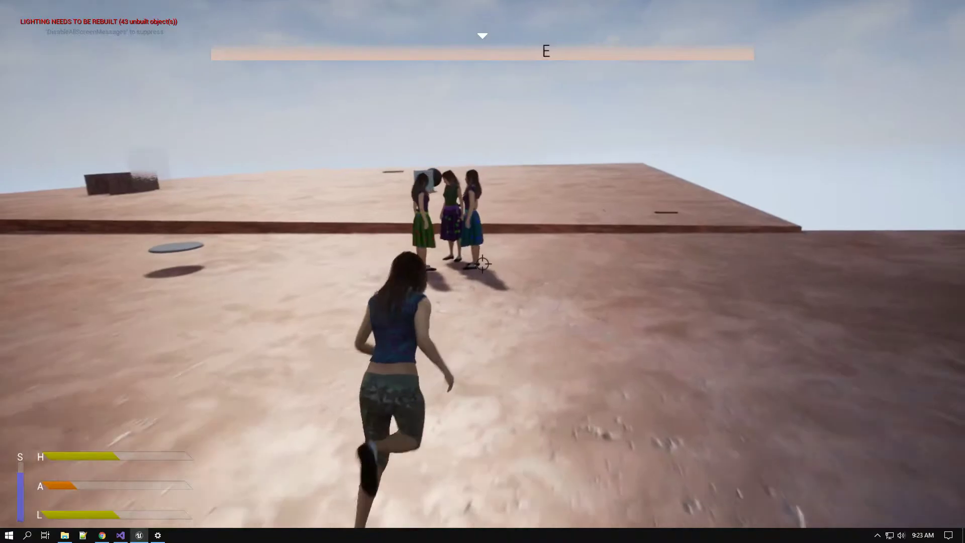
{"action": "key", "text": "w"}
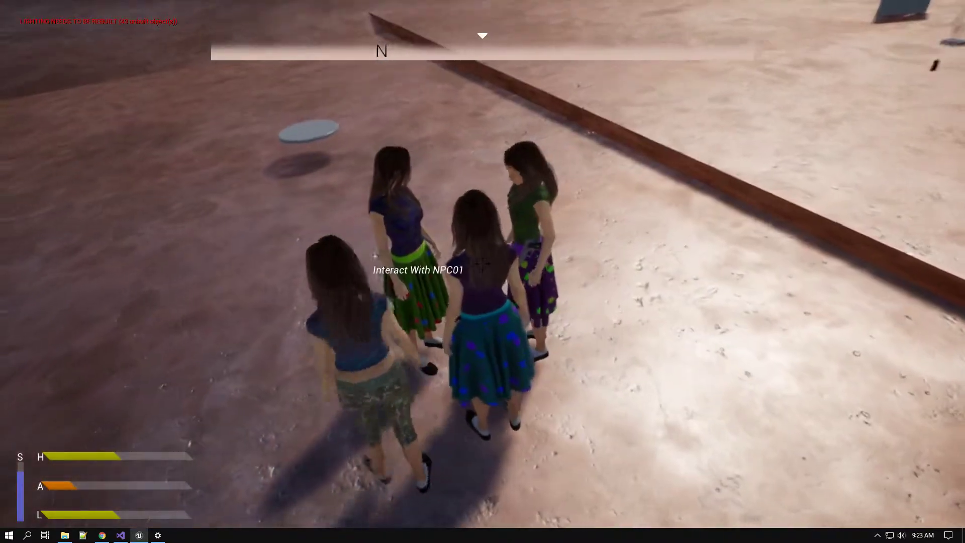
Talk to NPC01, ask for a quest and reject the offer to help with the issue
{"action": "key", "text": "e"}
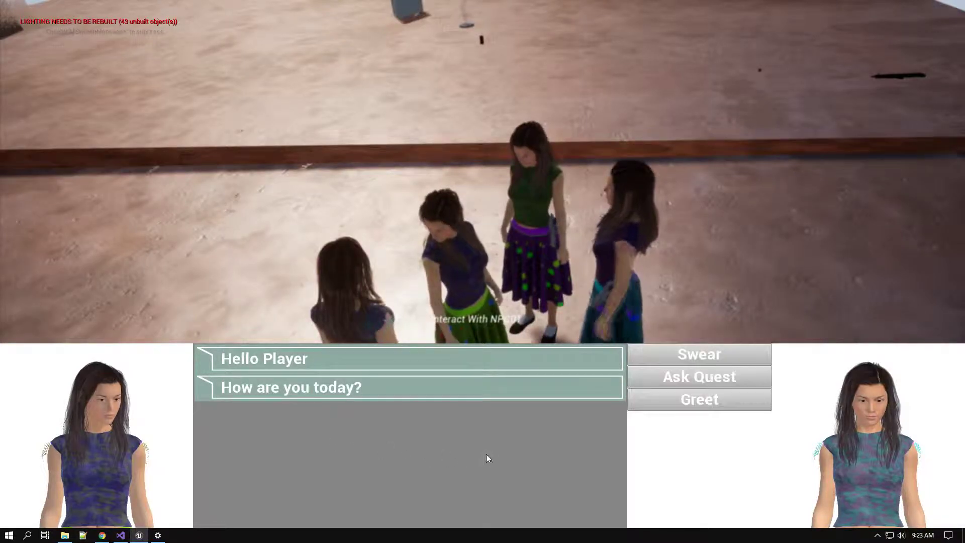
{"action": "left_click", "coordinate": [705, 381]}
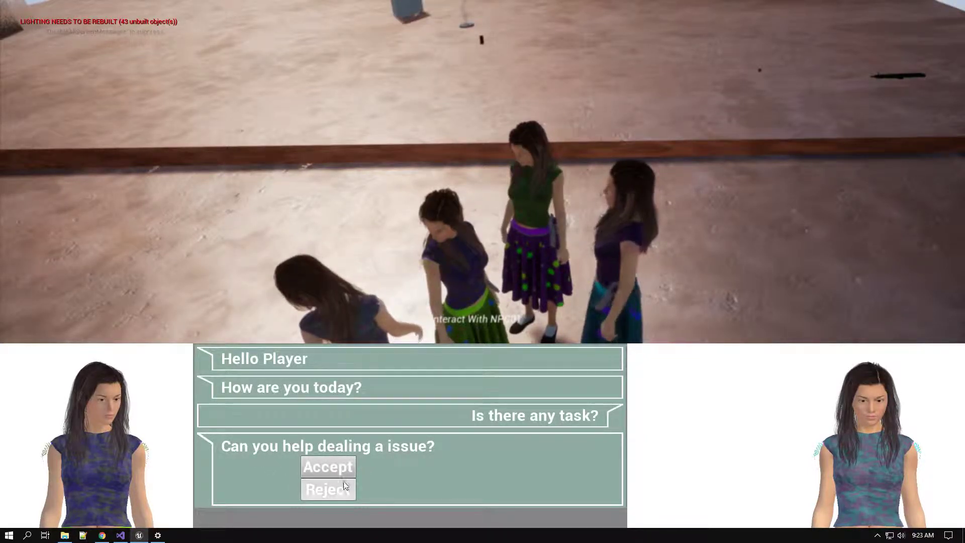
{"action": "left_click", "coordinate": [341, 493]}
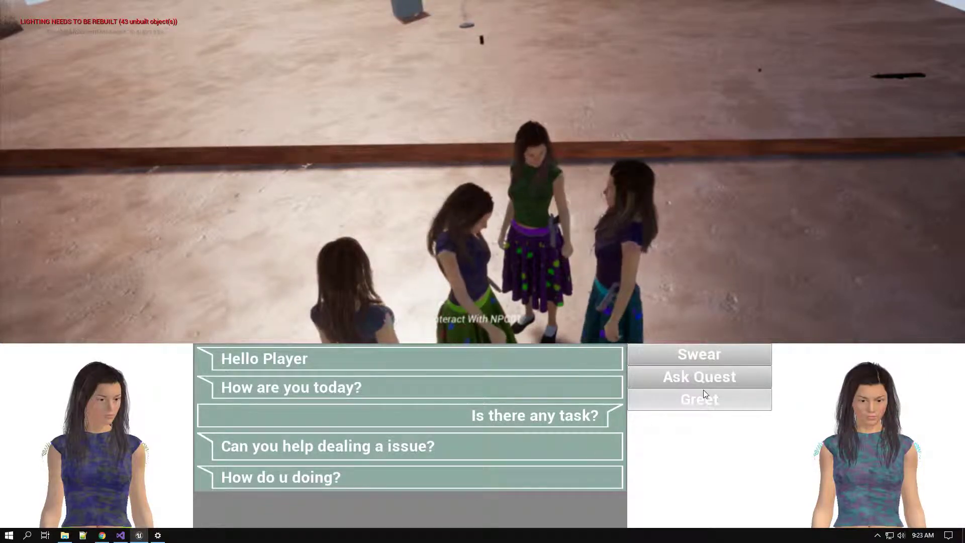
Accept NPC01's quest on a second request, end the conversation and track the new AllyOrEnemy quest
{"action": "left_click", "coordinate": [714, 379]}
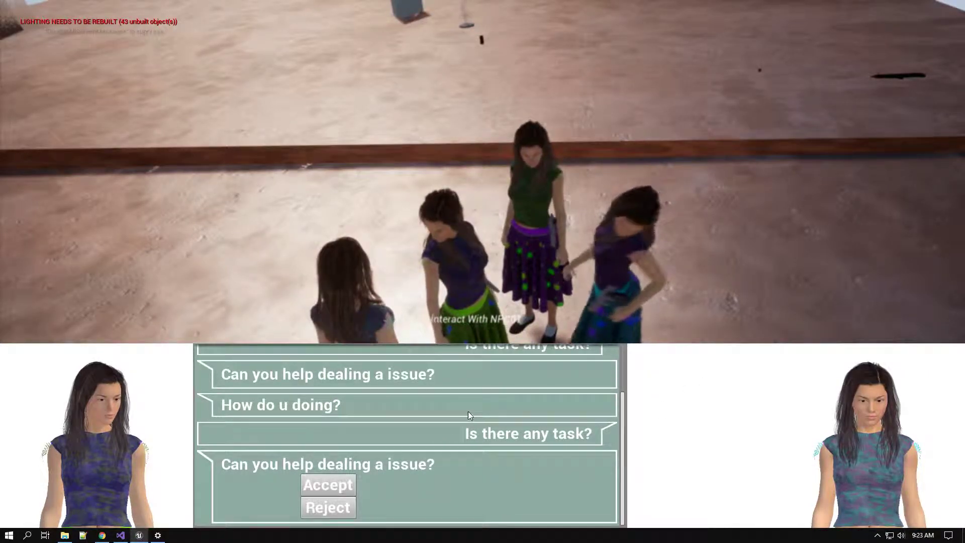
{"action": "left_click", "coordinate": [346, 483]}
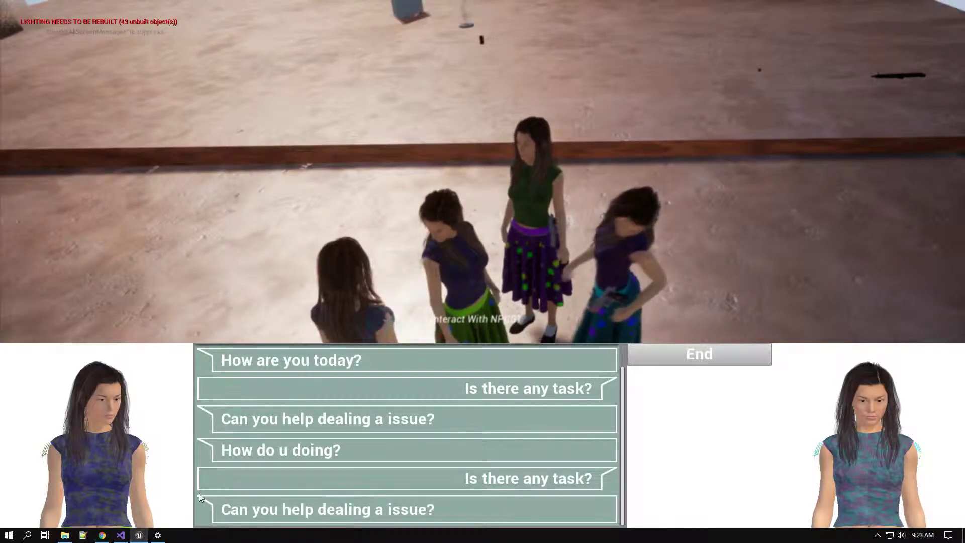
{"action": "left_click", "coordinate": [674, 352]}
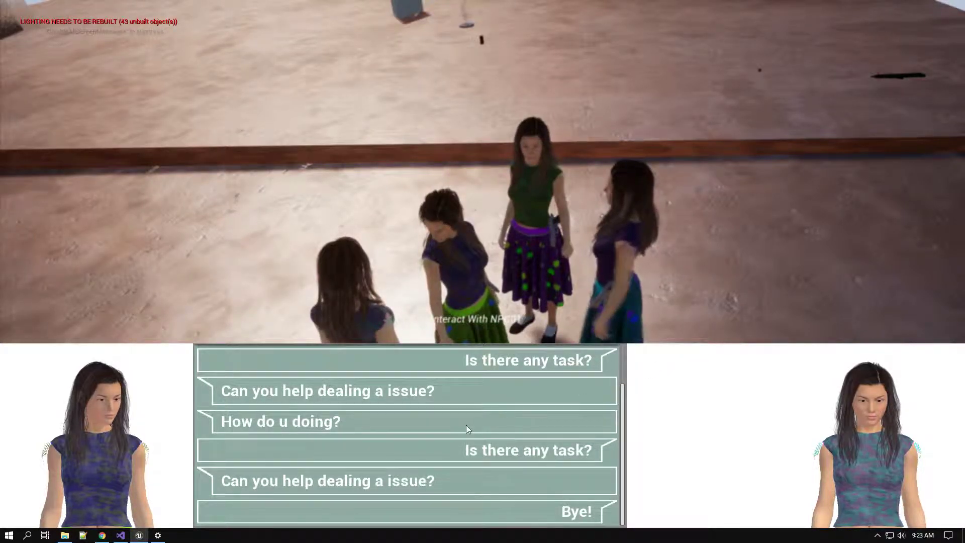
{"action": "key", "text": "w"}
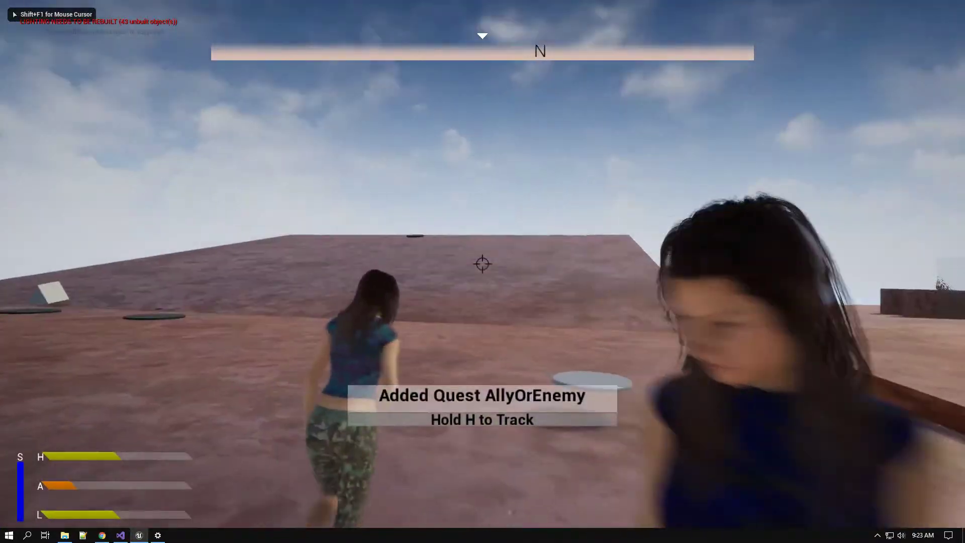
{"action": "key", "text": "h"}
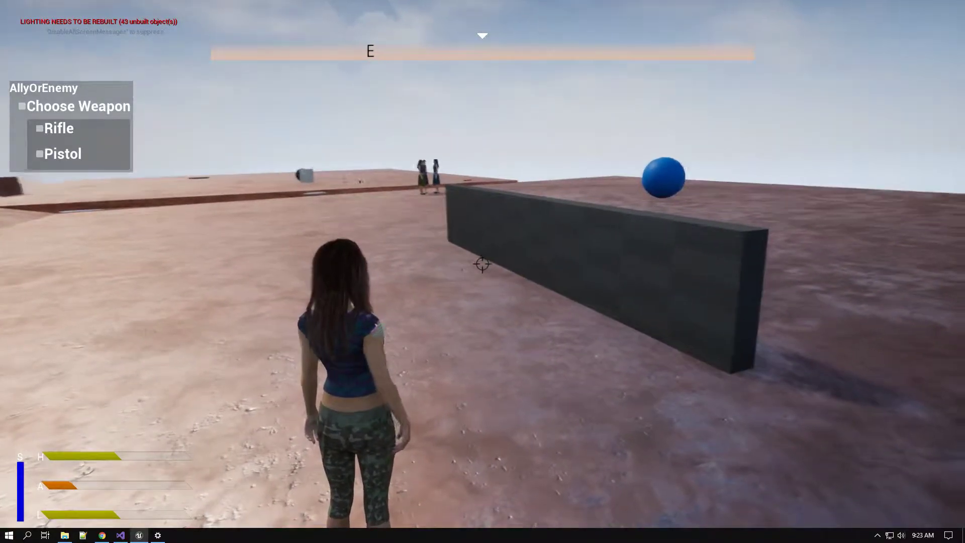
End the play session and restore the level viewport from fullscreen to the normal editor layout
{"action": "key", "text": "q"}
{"action": "key", "text": "q"}
{"action": "key", "text": "Escape"}
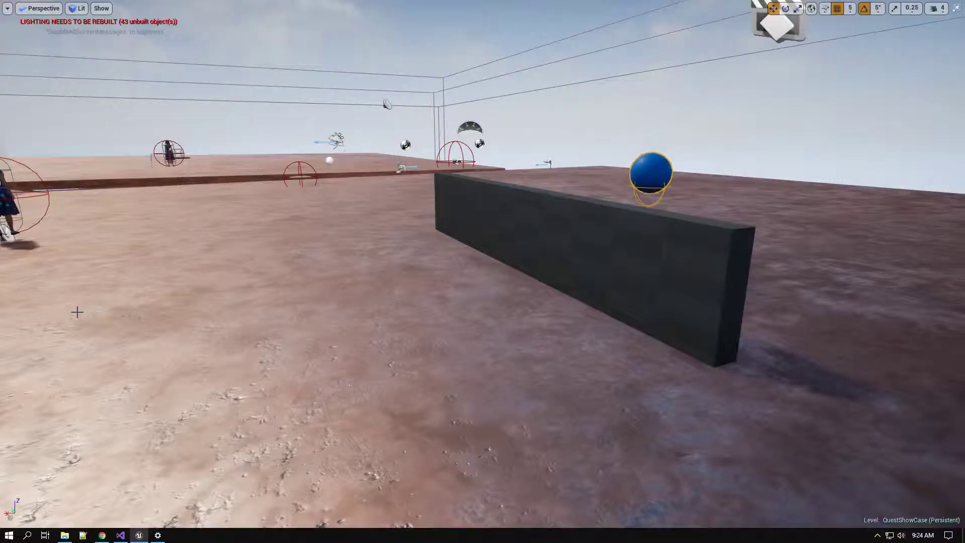
{"action": "key", "text": "F11"}
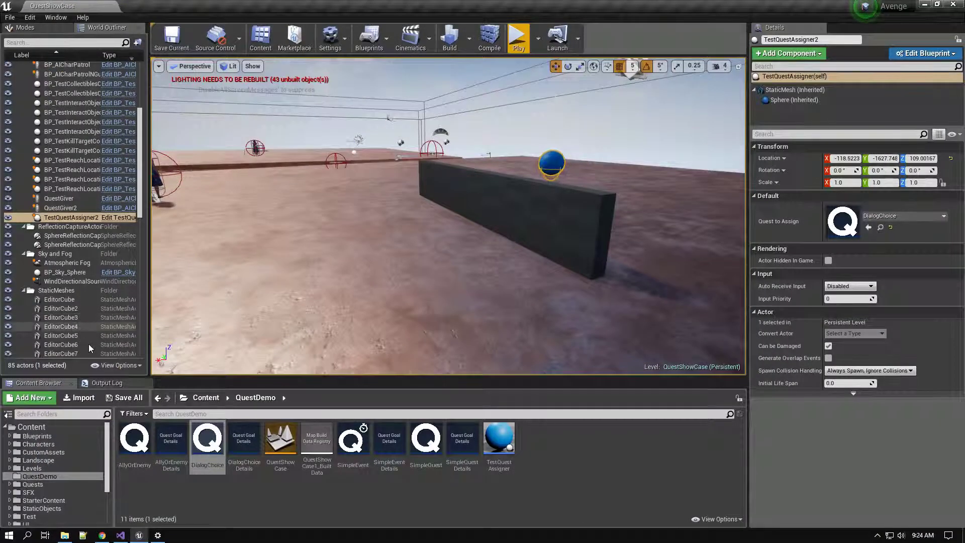
Open the DialogChoice quest from the QuestDemo folder and examine the Talk to character goal's Go to Top and Go to Bottom branches
{"action": "key", "text": "w"}
{"action": "mouse_move", "coordinate": [315, 368]}
{"action": "right_mouse_down"}
{"action": "mouse_move", "coordinate": [271, 352]}
{"action": "mouse_move", "coordinate": [316, 367]}
{"action": "right_mouse_up"}
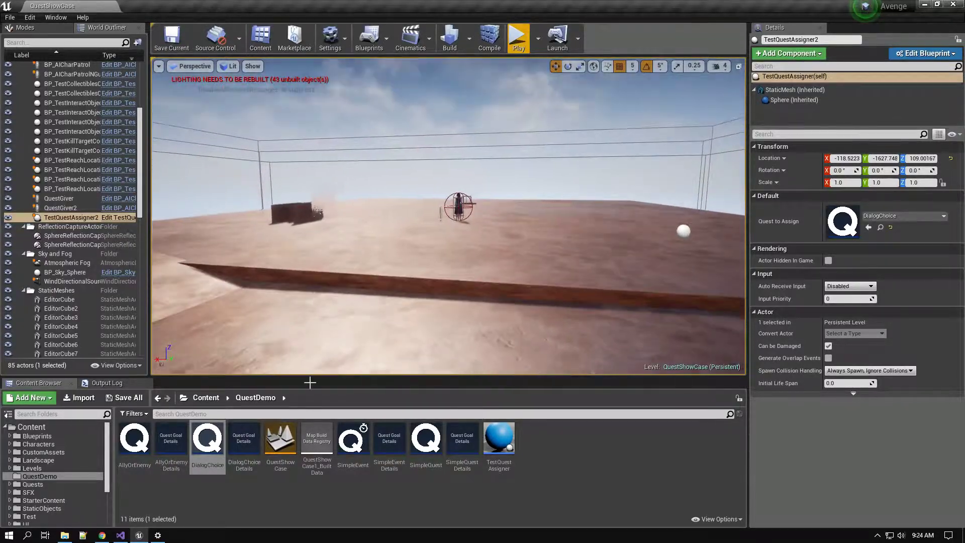
{"action": "left_click", "coordinate": [247, 453]}
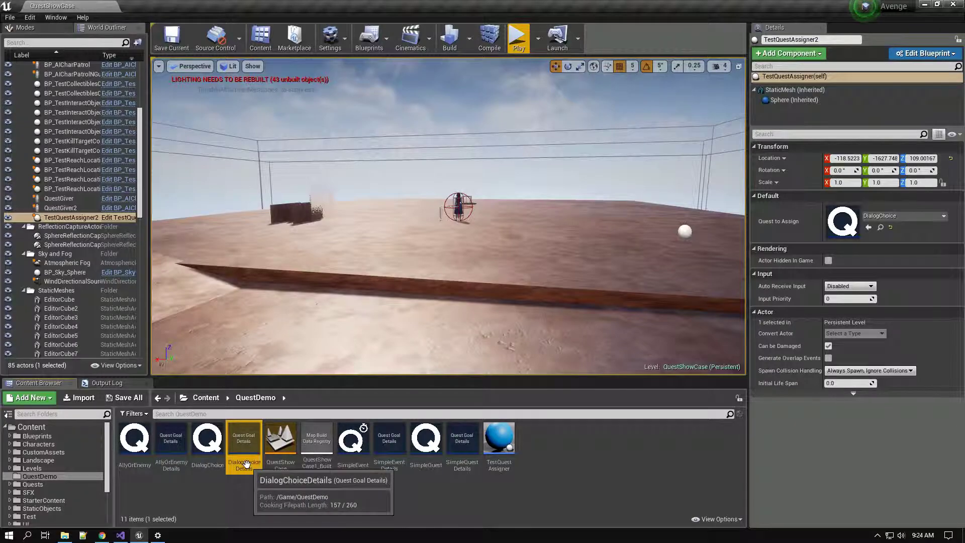
{"action": "double_click", "coordinate": [208, 441]}
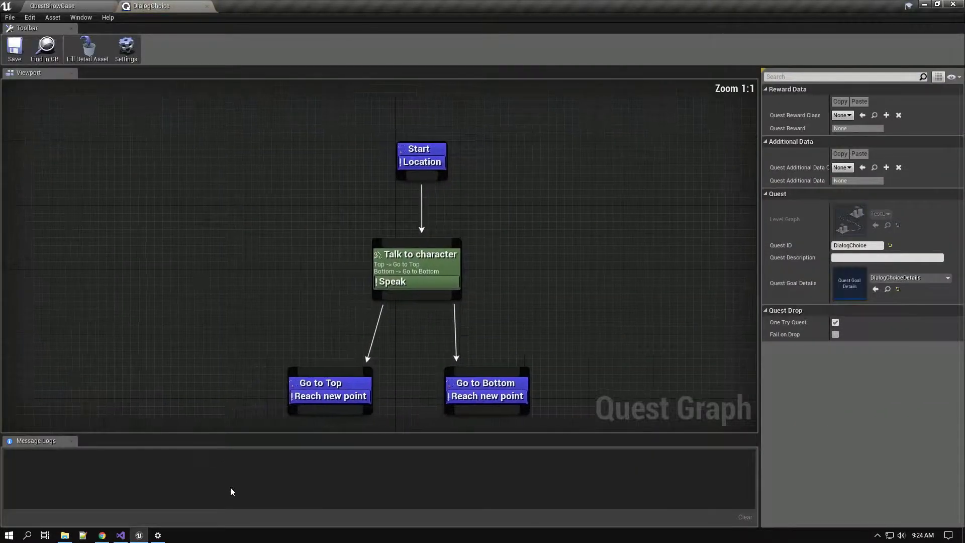
{"action": "right_click_drag", "start_coordinate": [489, 356], "coordinate": [368, 289]}
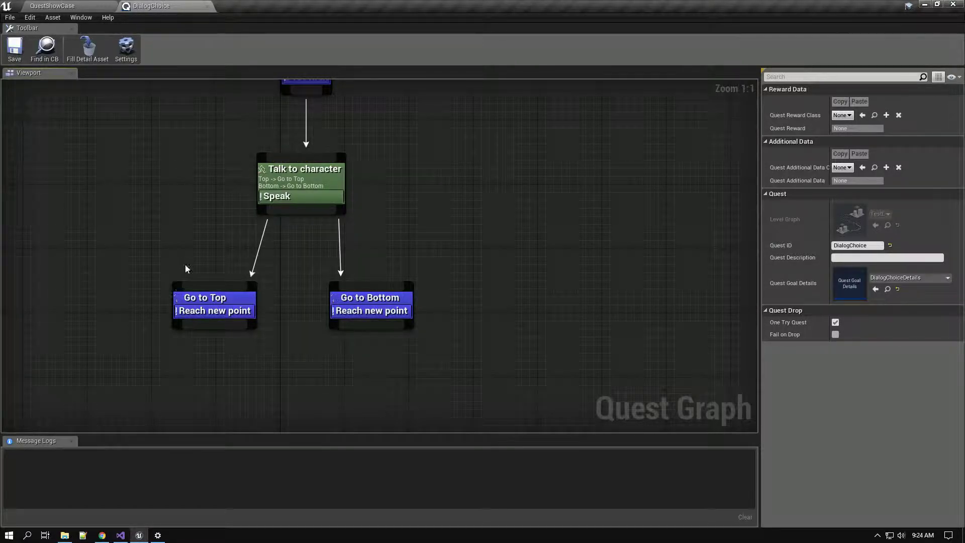
Switch to Visual Studio and examine the chatDialog assignment in activateContext in ChatDialogObjectiveContext.cpp
{"action": "left_click", "coordinate": [122, 537]}
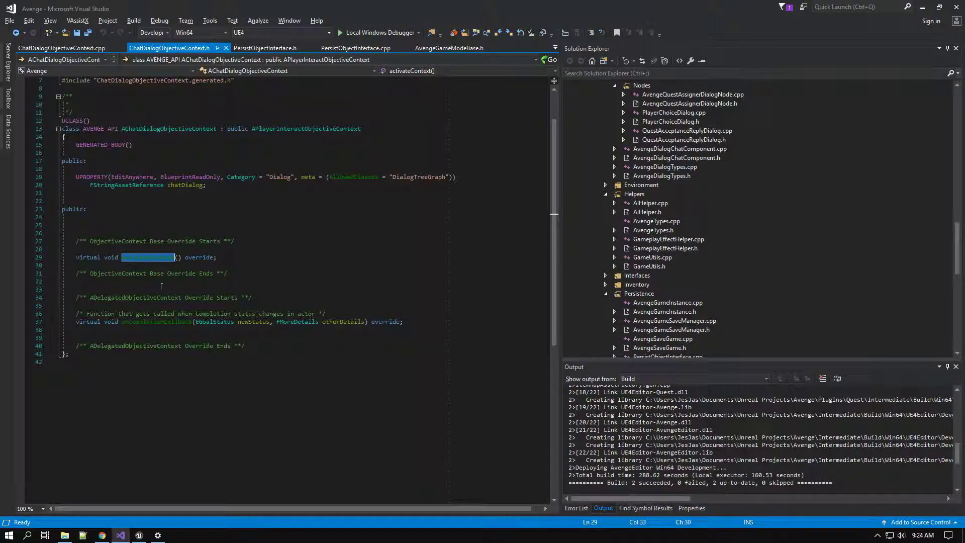
{"action": "key", "text": "alt+o"}
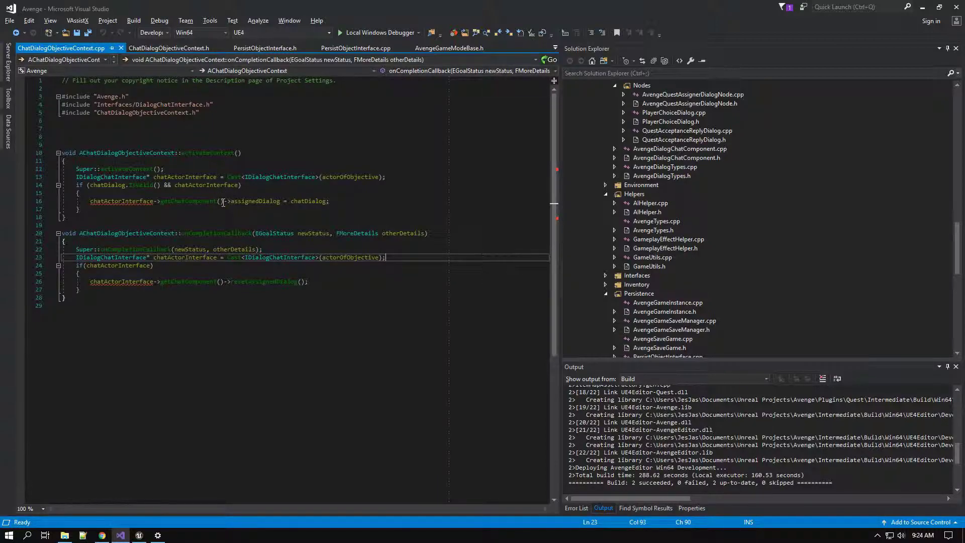
{"action": "double_click", "coordinate": [303, 202]}
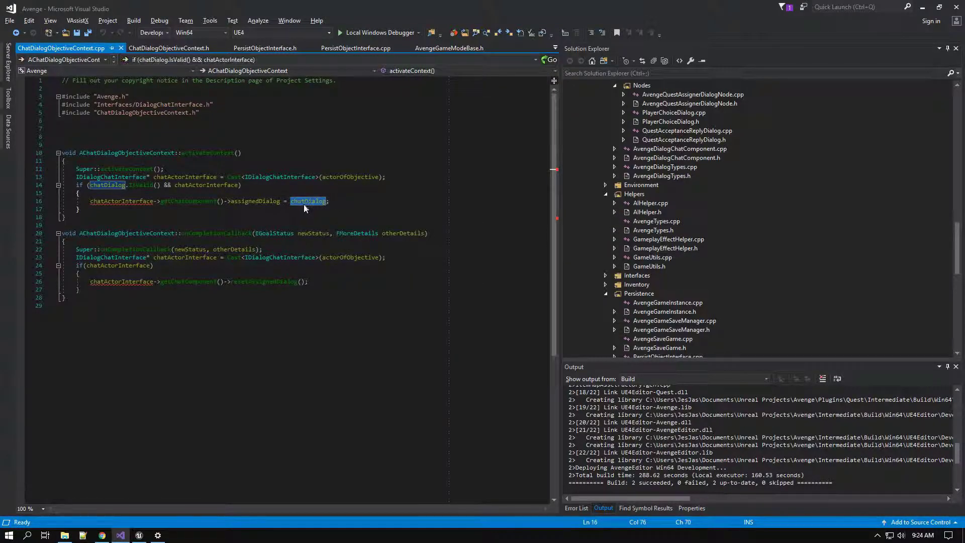